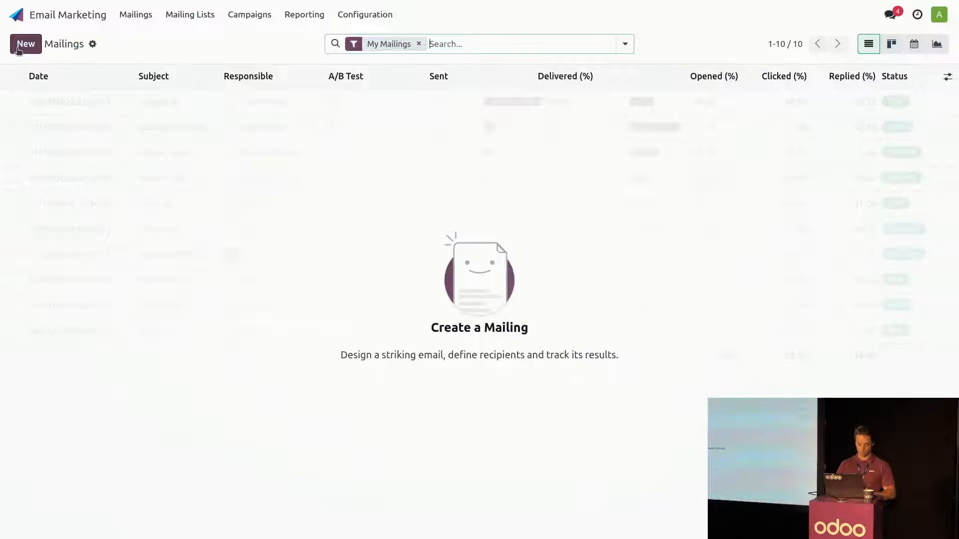
- Create a new mailing and select the B2B Communication mailing list as its recipients
{"action": "left_click", "coordinate": [25, 44]}
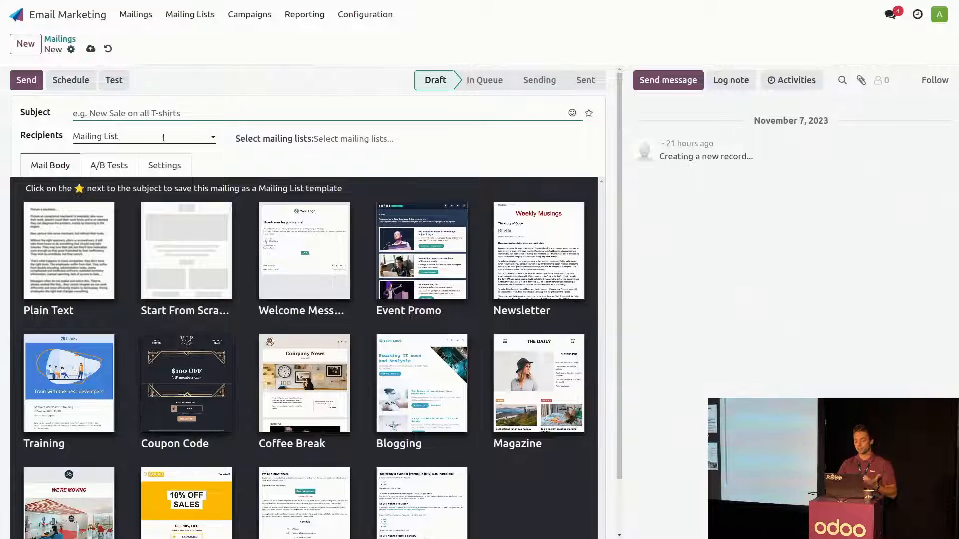
{"action": "left_click", "coordinate": [343, 138]}
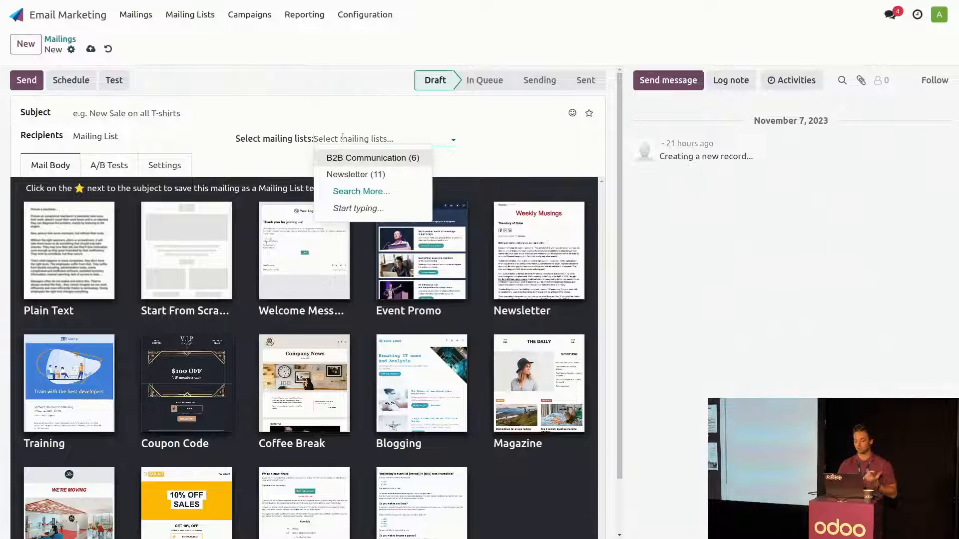
{"action": "left_click", "coordinate": [349, 161]}
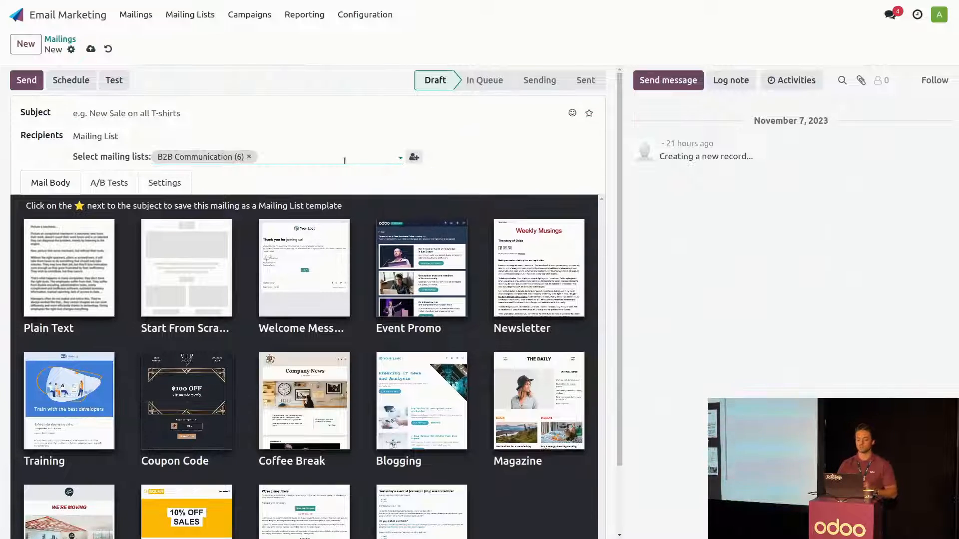
{"action": "left_click", "coordinate": [189, 16]}
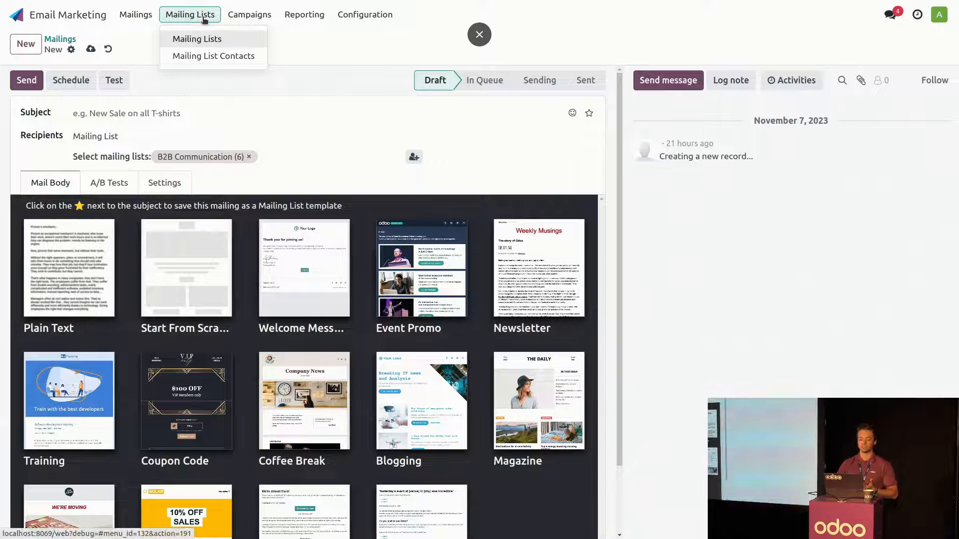
{"action": "left_click", "coordinate": [204, 17]}
- Change the recipients to Sales Order and load the favorite filter "sales order lines (product)"
{"action": "left_click", "coordinate": [148, 132]}
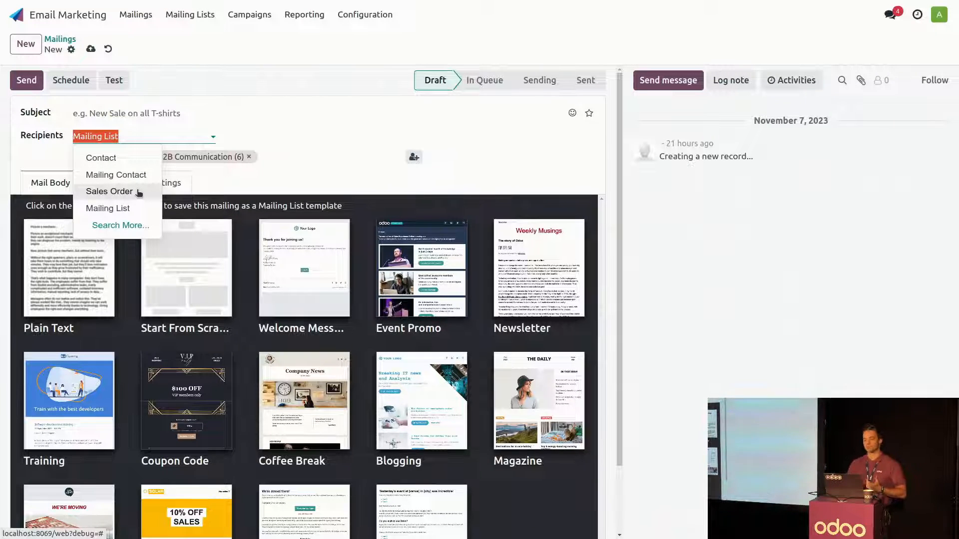
{"action": "left_click", "coordinate": [109, 192]}
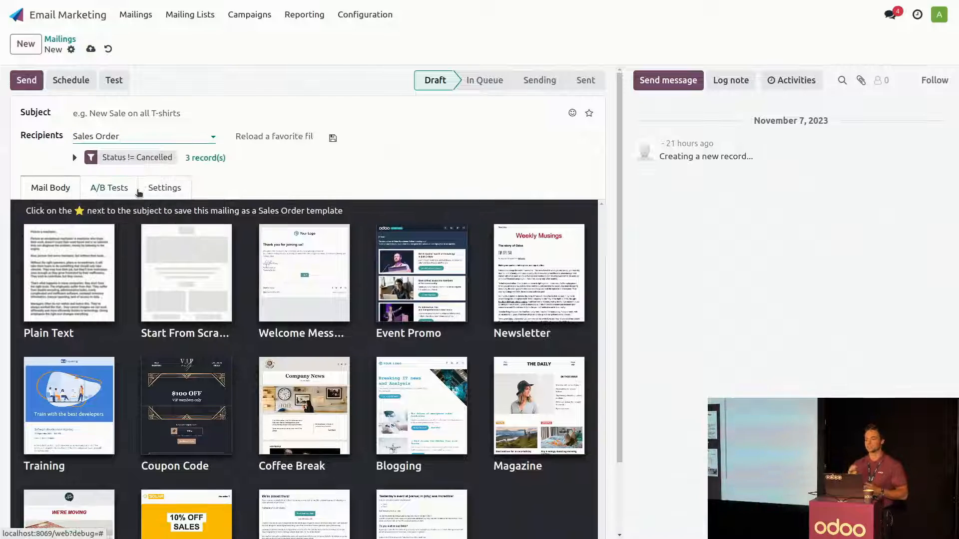
{"action": "left_click", "coordinate": [278, 135]}
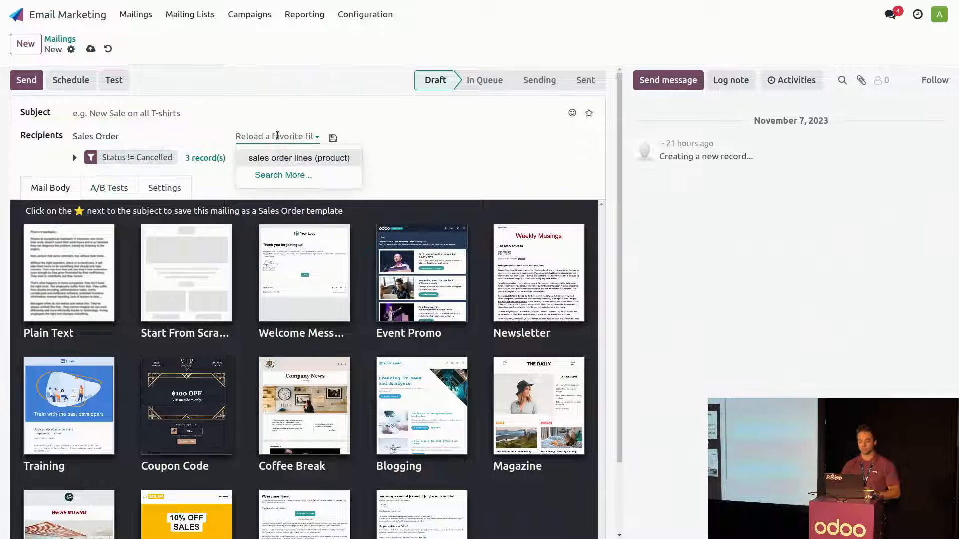
{"action": "left_click", "coordinate": [282, 157]}
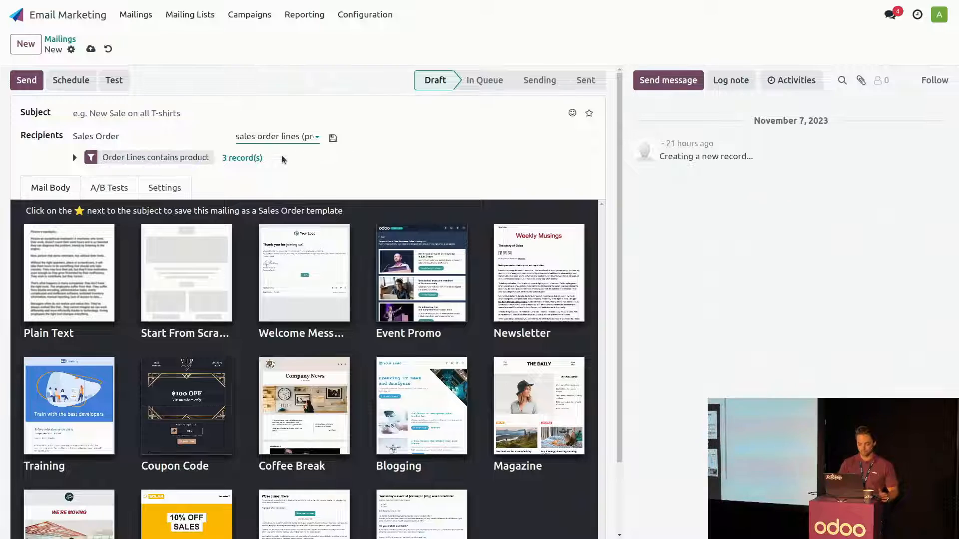
- Switch the recipients to Mailing Contact and back to Mailing List
{"action": "left_click", "coordinate": [168, 130]}
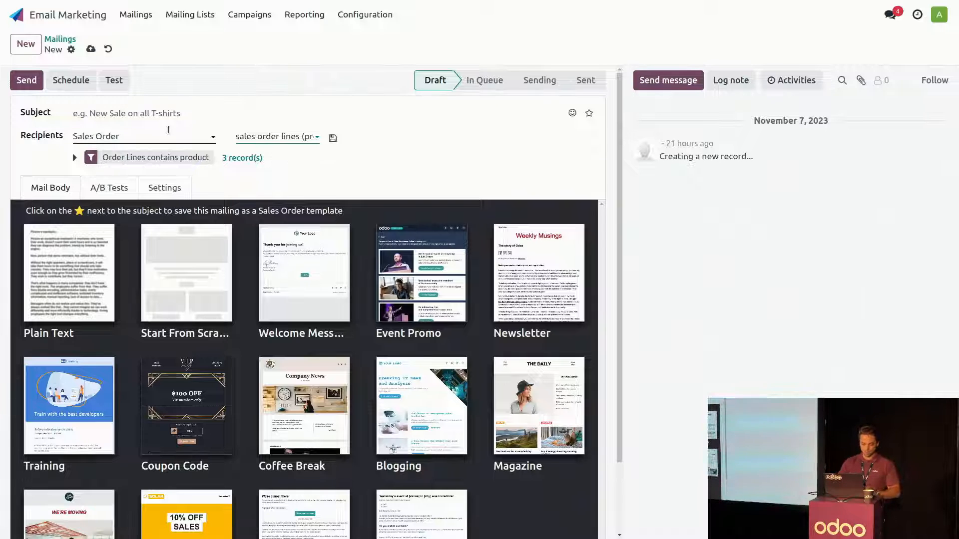
{"action": "left_click", "coordinate": [119, 175]}
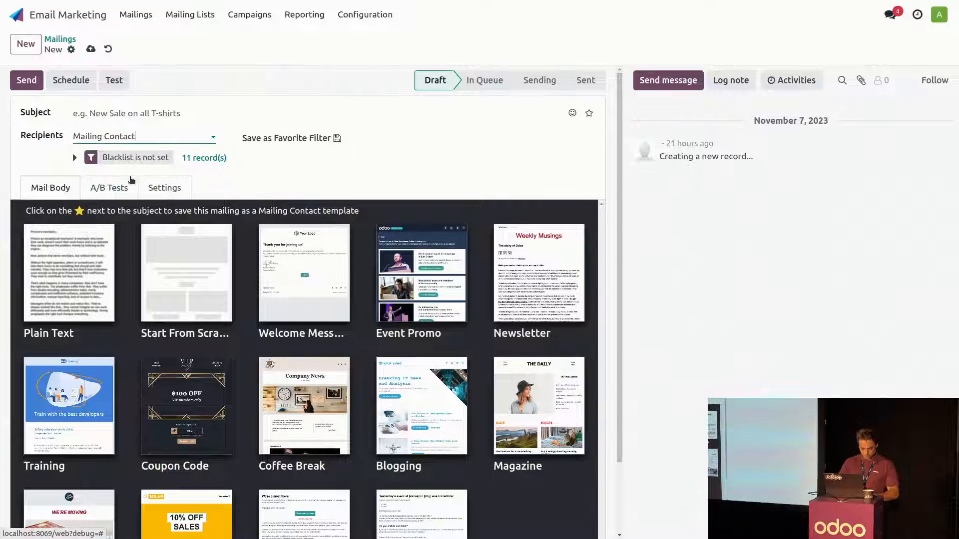
{"action": "left_click", "coordinate": [120, 136]}
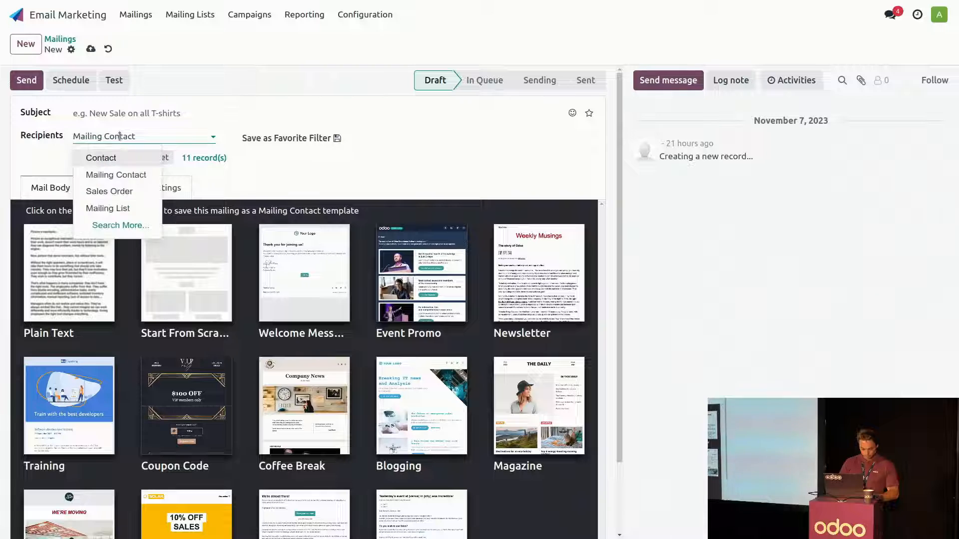
{"action": "left_click", "coordinate": [122, 208]}
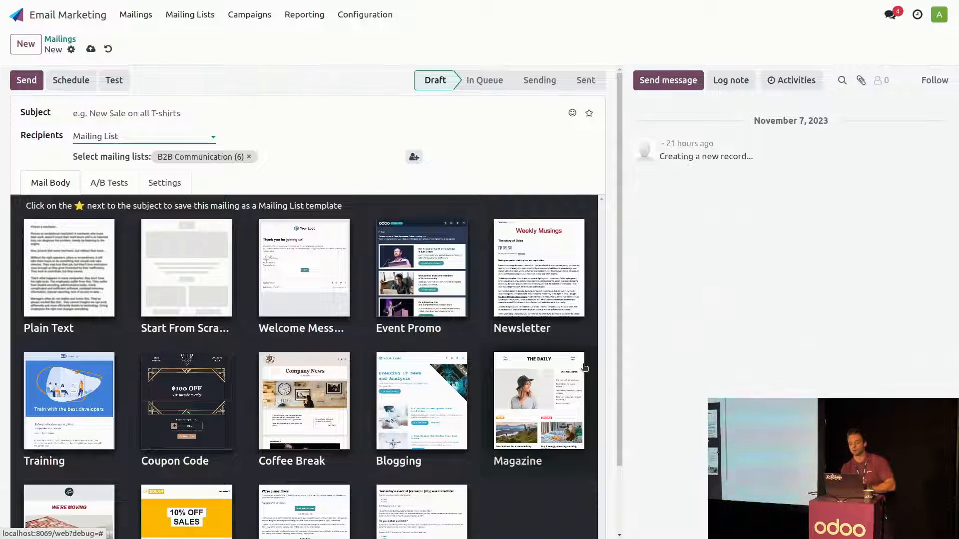
- Start the mail body from scratch and add Left Logo, Title, Picture and numbers blocks, using the full-screen editor
{"action": "left_click", "coordinate": [179, 253]}
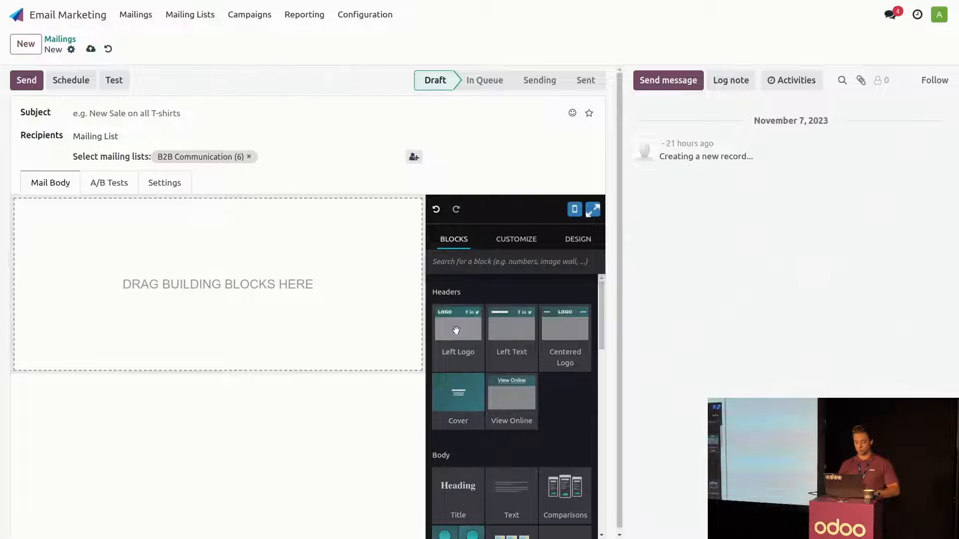
{"action": "left_click_drag", "start_coordinate": [458, 325], "coordinate": [323, 246]}
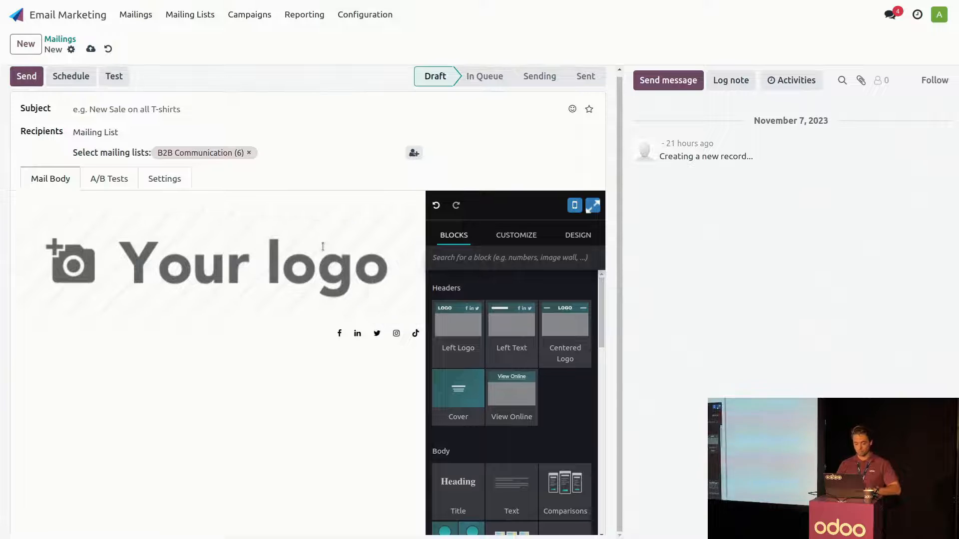
{"action": "left_click", "coordinate": [598, 209]}
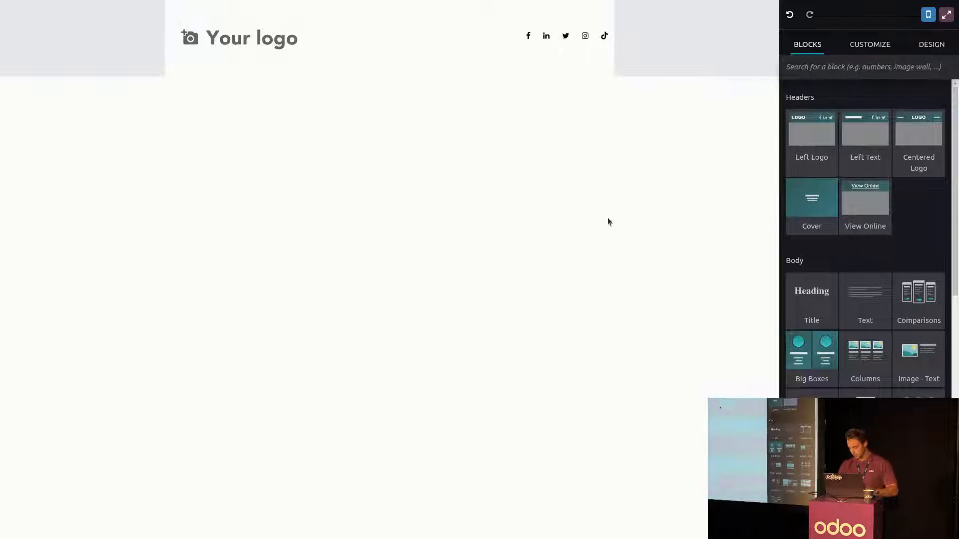
{"action": "left_click_drag", "start_coordinate": [789, 283], "coordinate": [497, 221]}
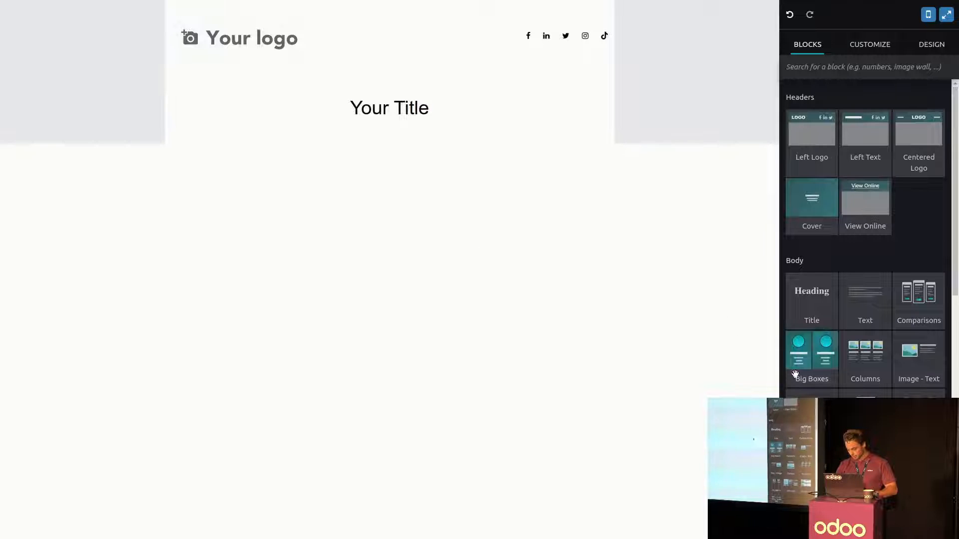
{"action": "left_click_drag", "start_coordinate": [865, 417], "coordinate": [594, 319]}
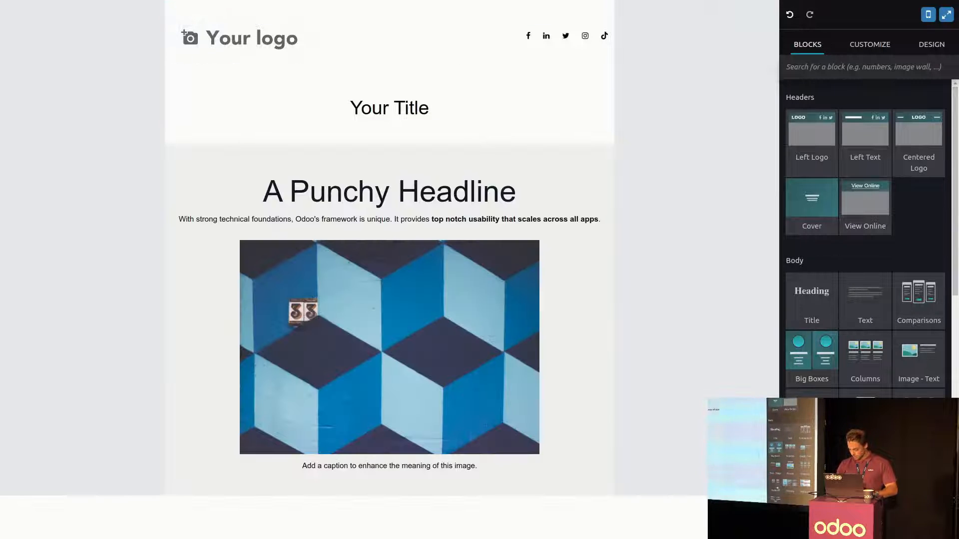
{"action": "left_click_drag", "start_coordinate": [823, 480], "coordinate": [852, 113]}
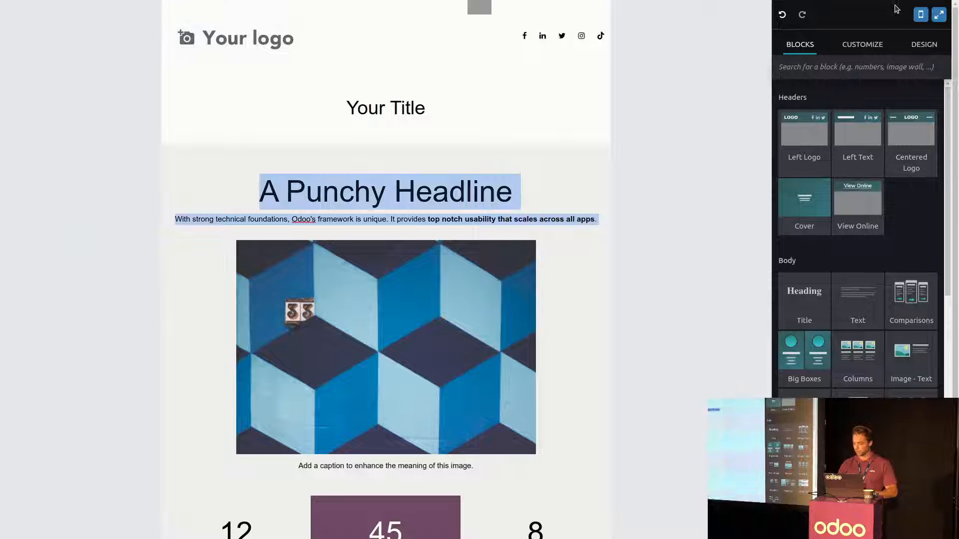
- Preview the mailing as it appears on mobile in portrait and landscape orientation
{"action": "left_click", "coordinate": [922, 14]}
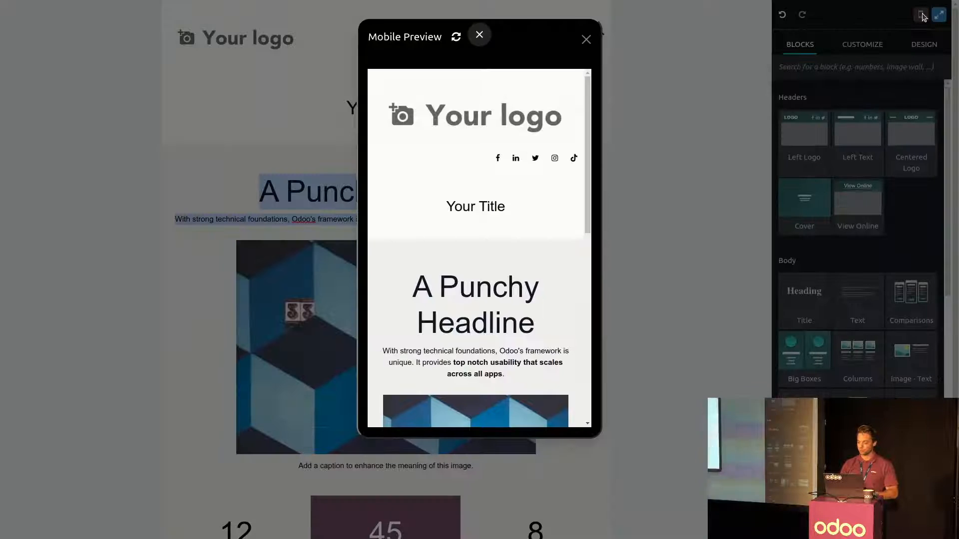
{"action": "scroll", "coordinate": [421, 216], "scroll_direction": "down", "scroll_amount": 5}
{"action": "scroll", "coordinate": [421, 215], "scroll_direction": "up", "scroll_amount": 5}
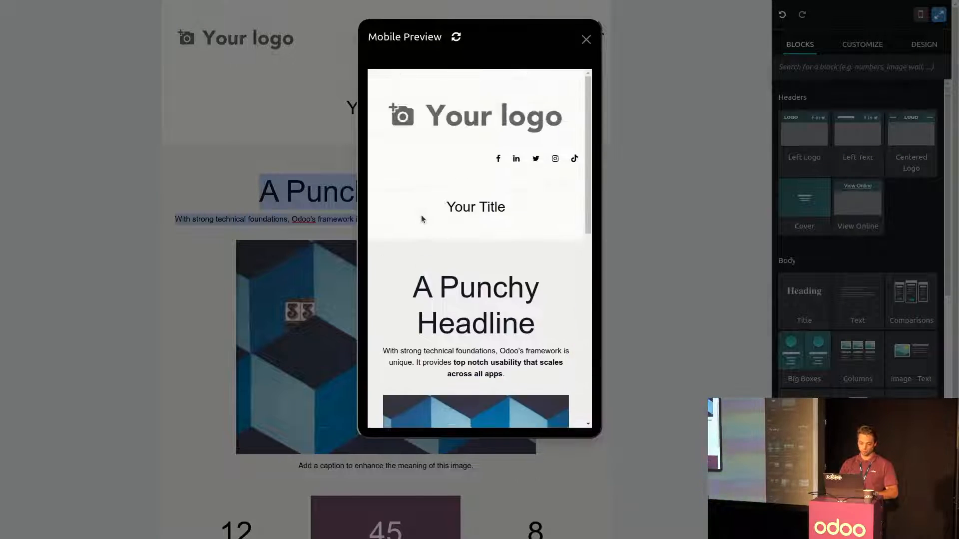
{"action": "left_click", "coordinate": [455, 38]}
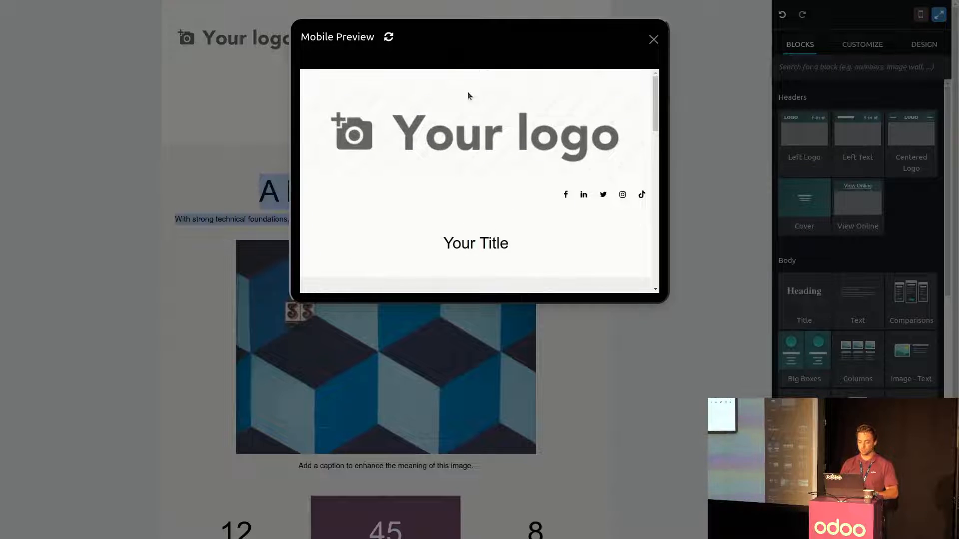
{"action": "scroll", "coordinate": [471, 120], "scroll_direction": "down", "scroll_amount": 5}
{"action": "scroll", "coordinate": [475, 122], "scroll_direction": "up", "scroll_amount": 10}
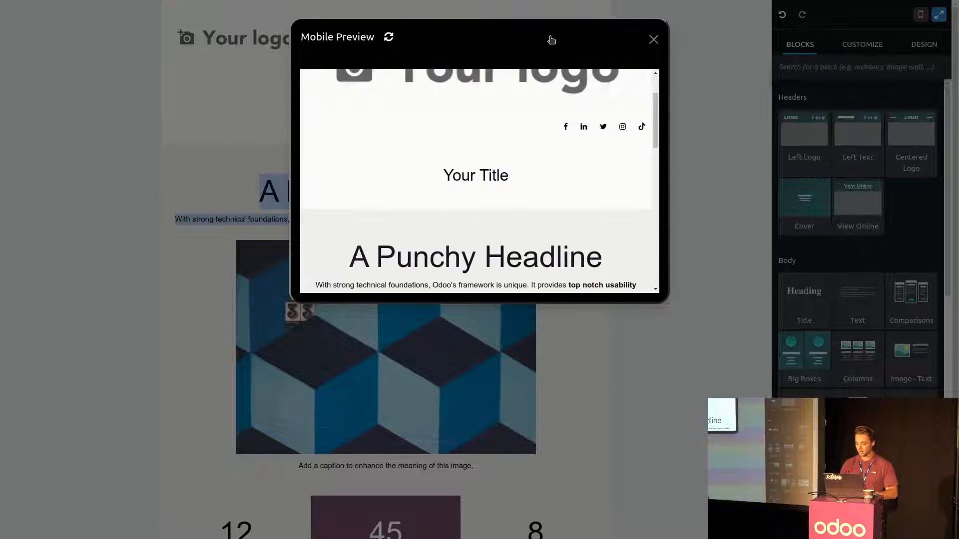
{"action": "left_click", "coordinate": [654, 40]}
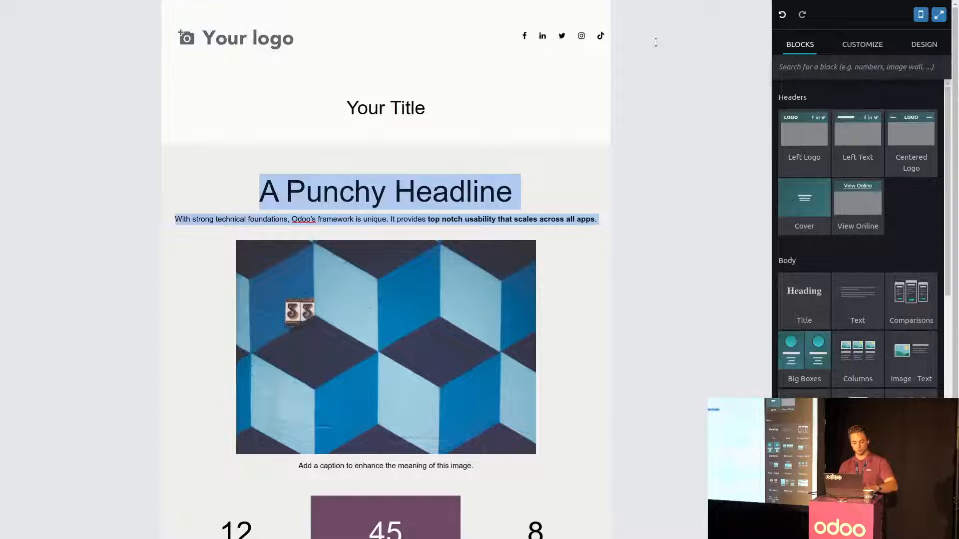
- Leave the full-screen editor and discard the unsaved mailing
{"action": "left_click", "coordinate": [938, 15]}
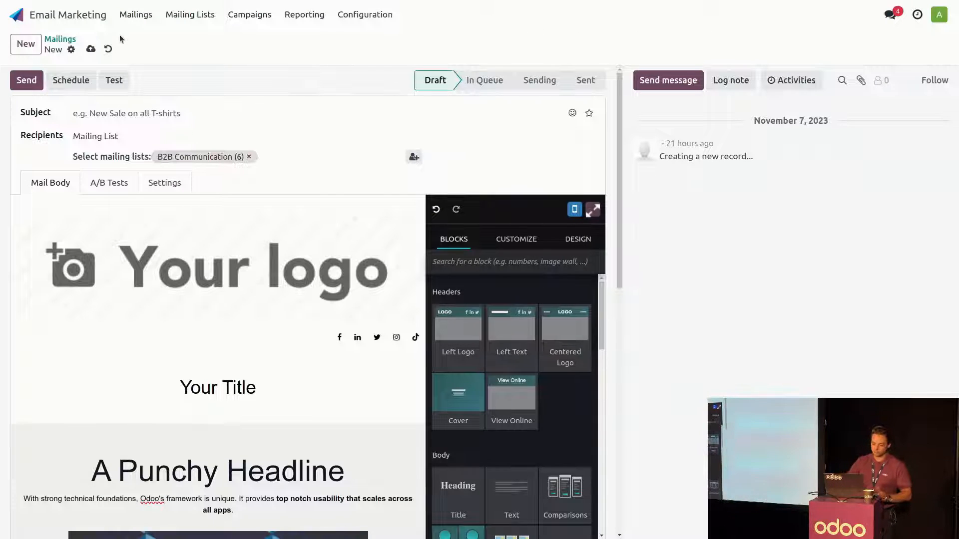
{"action": "left_click", "coordinate": [108, 49]}
- Create a new mailing based on the promotion template with the 10% OFF SALES banner
{"action": "left_click", "coordinate": [26, 43]}
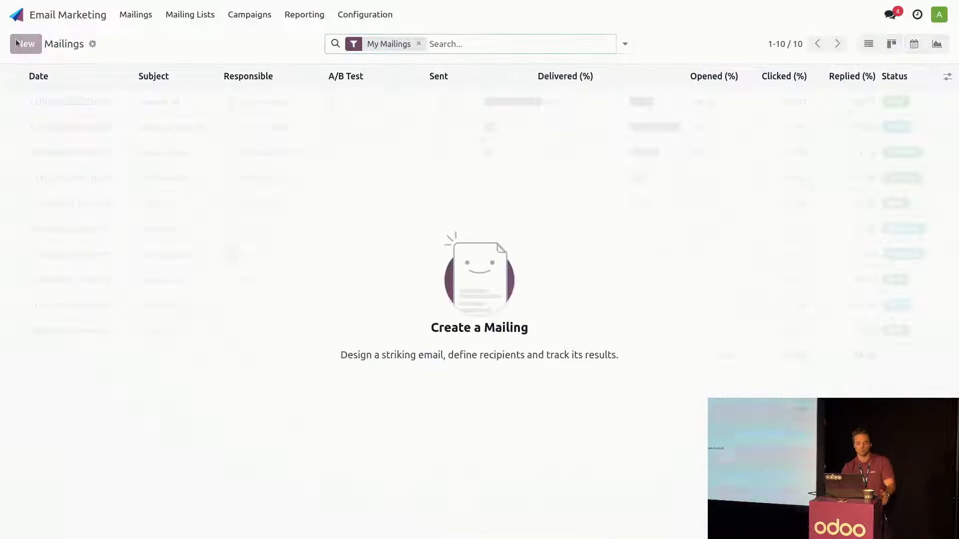
{"action": "scroll", "coordinate": [180, 260], "scroll_direction": "down", "scroll_amount": 1}
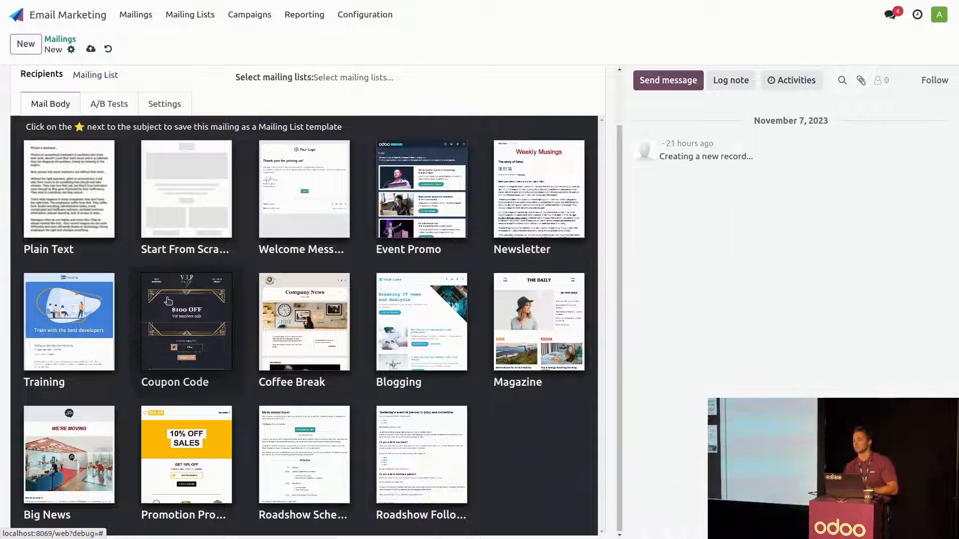
{"action": "left_click", "coordinate": [197, 439]}
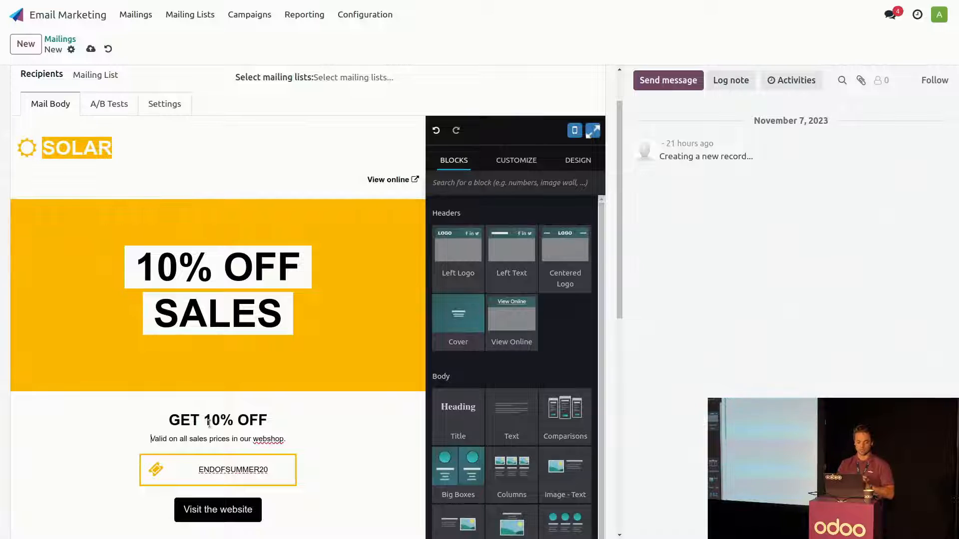
- Select the B2B Communication mailing list and set the subject to "10 % ON ALL PRODUCTS"
{"action": "scroll", "coordinate": [208, 423], "scroll_direction": "up", "scroll_amount": 2}
{"action": "left_click", "coordinate": [372, 139]}
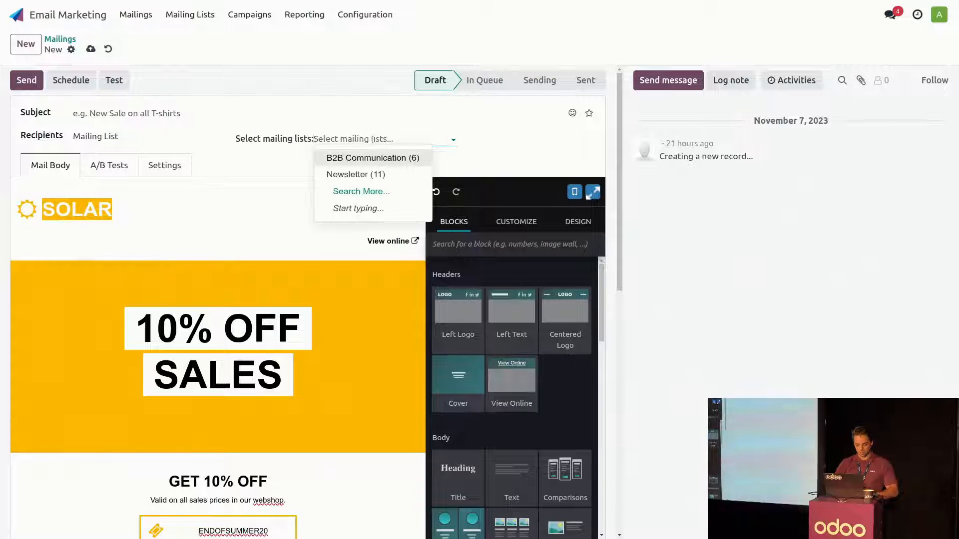
{"action": "left_click", "coordinate": [372, 157]}
{"action": "left_click", "coordinate": [116, 113]}
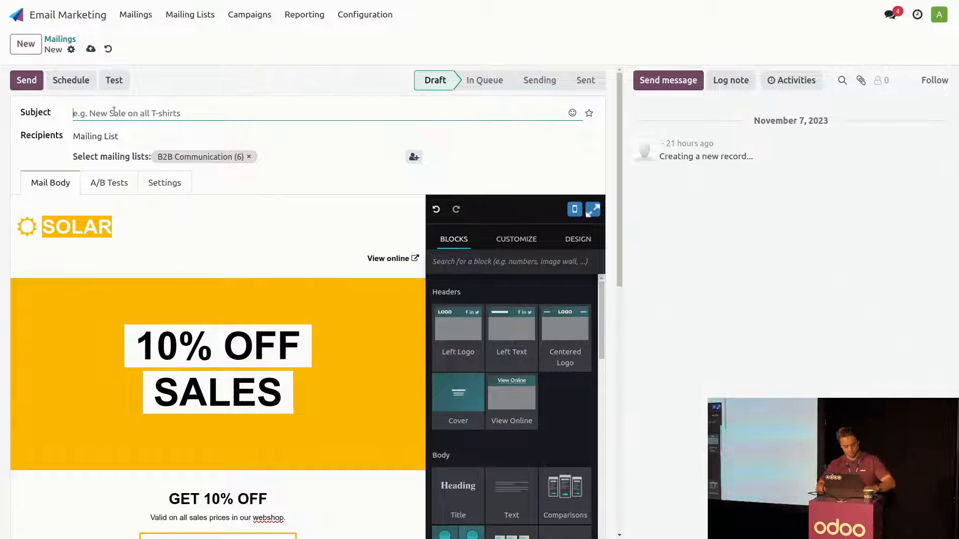
{"action": "type", "text": "10 %"}
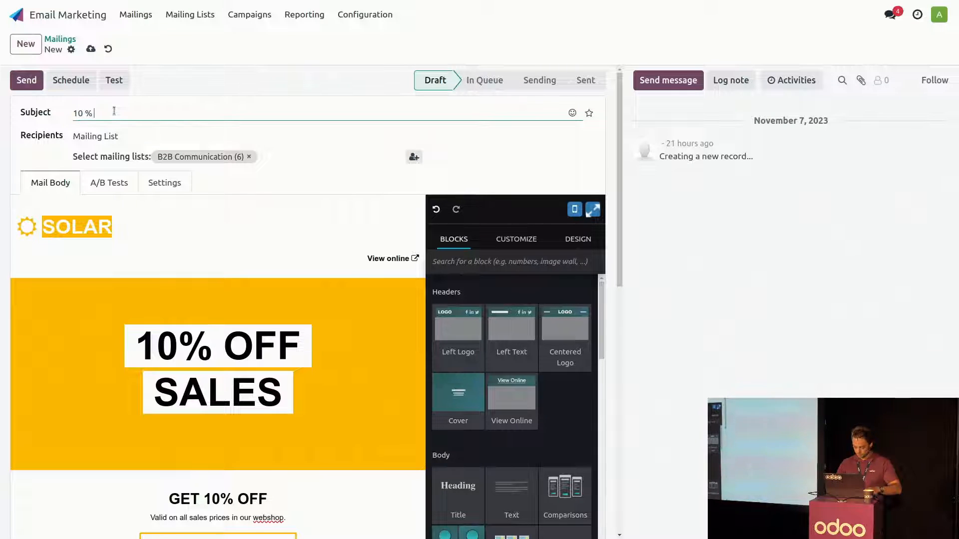
{"action": "type", "text": " ON ALL P"}
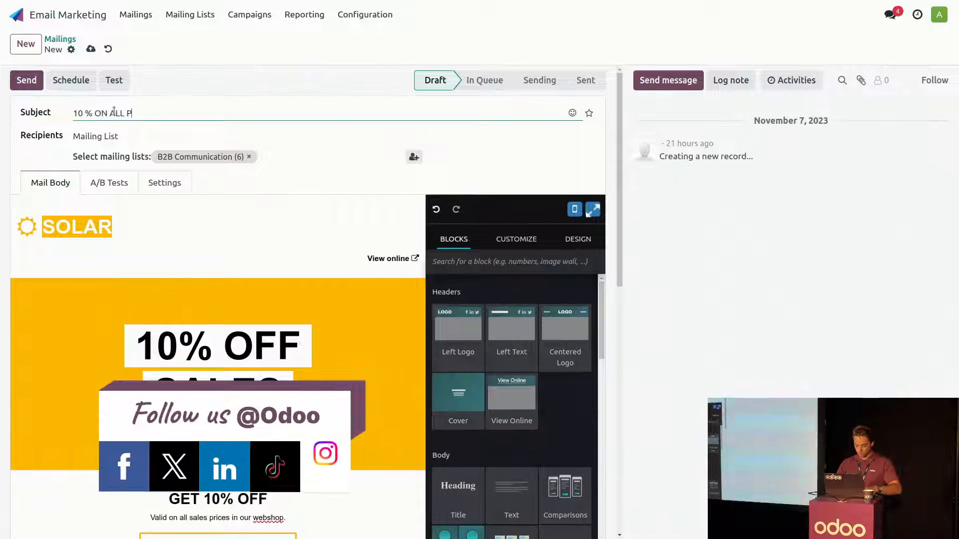
{"action": "type", "text": "RODUCTS !"}
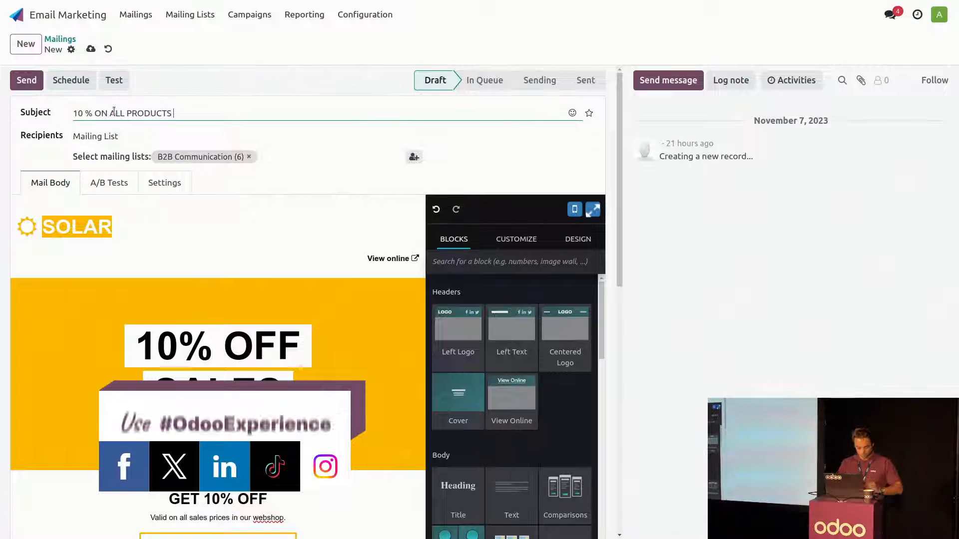
- Add a Title block between the SOLAR header and the 10% OFF SALES banner
{"action": "scroll", "coordinate": [199, 222], "scroll_direction": "down", "scroll_amount": 3}
{"action": "scroll", "coordinate": [200, 222], "scroll_direction": "up", "scroll_amount": 3}
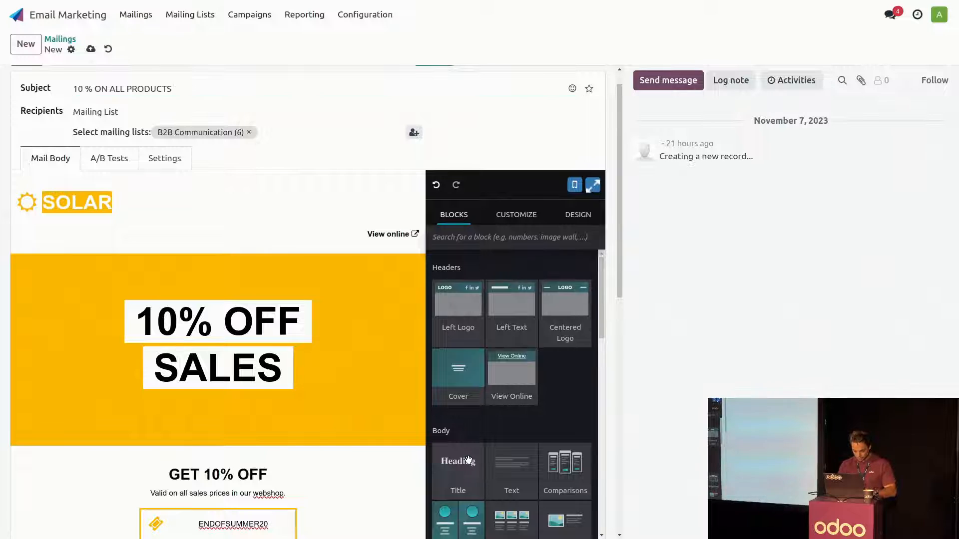
{"action": "left_click_drag", "start_coordinate": [458, 465], "coordinate": [229, 277]}
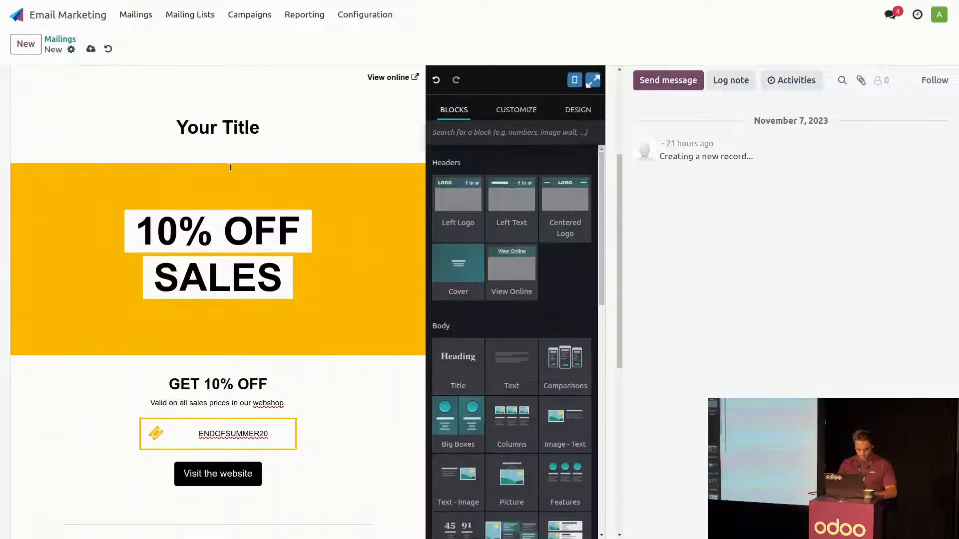
- Replace the word "Title" in the new heading with a dynamic placeholder for the Name field, without default text
{"action": "triple_click", "coordinate": [229, 130]}
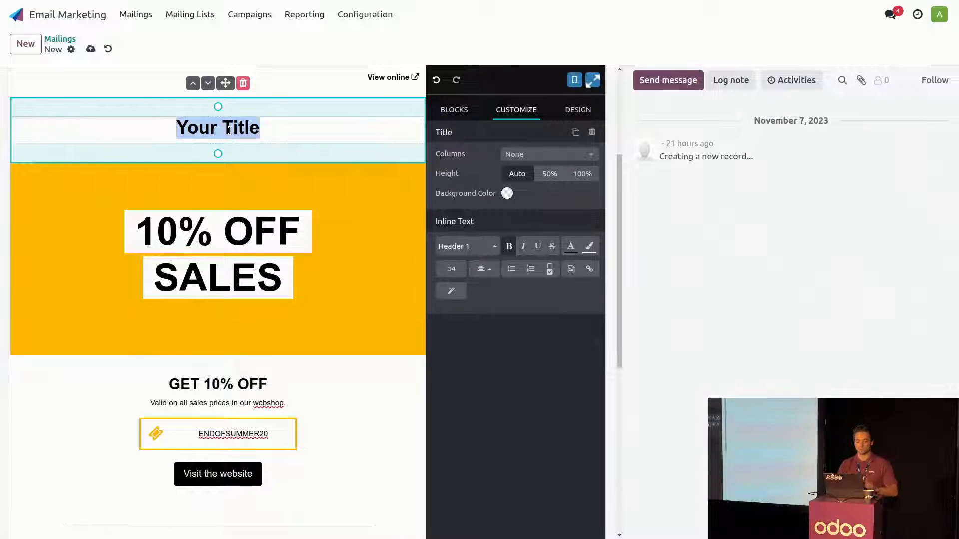
{"action": "left_click", "coordinate": [268, 129]}
{"action": "key", "text": "BackSpace"}
{"action": "key", "text": "BackSpace"}
{"action": "key", "text": "BackSpace"}
{"action": "key", "text": "BackSpace"}
{"action": "key", "text": "BackSpace"}
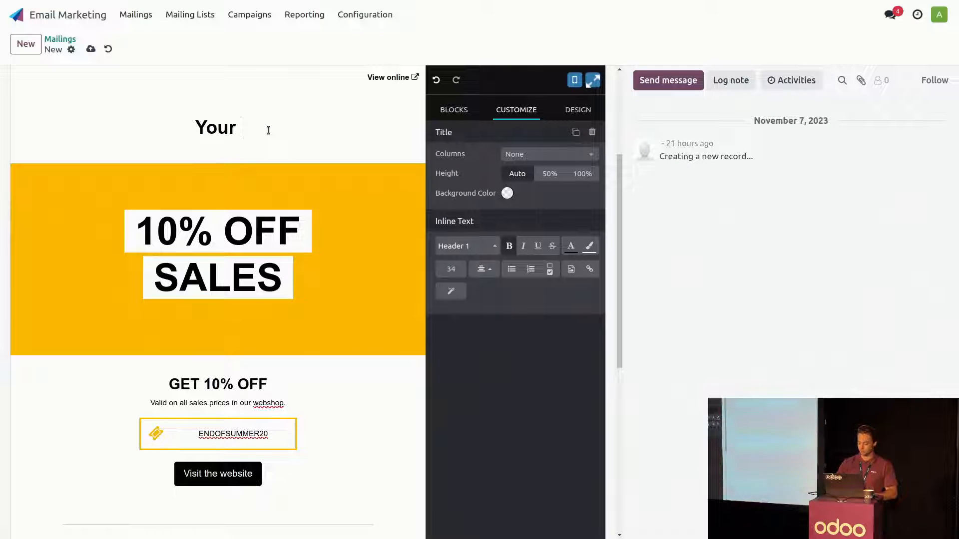
{"action": "type", "text": "/dyn"}
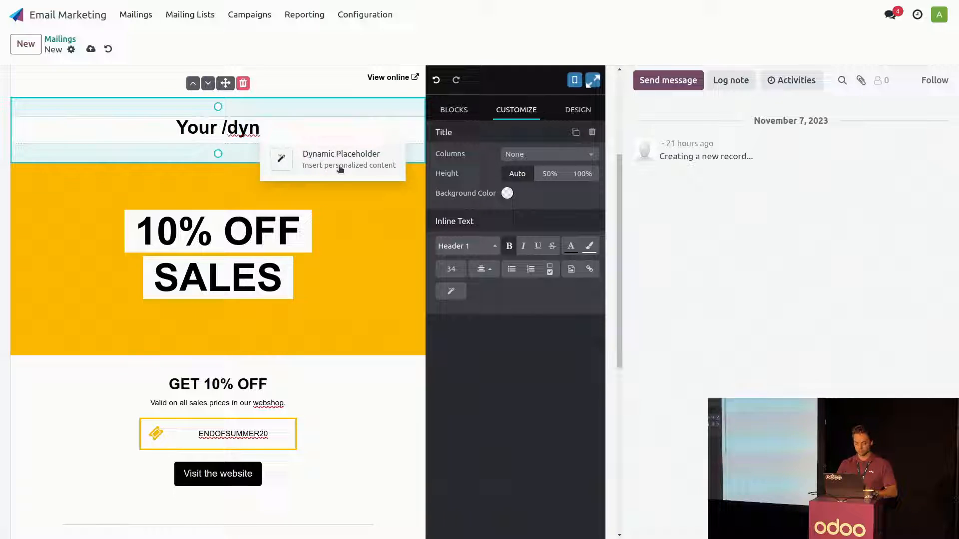
{"action": "key", "text": "Return"}
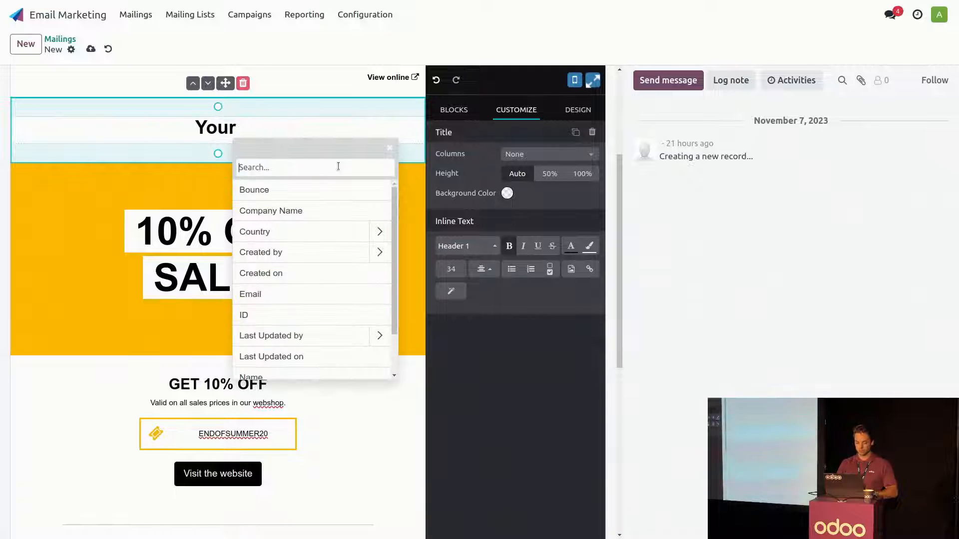
{"action": "type", "text": "name"}
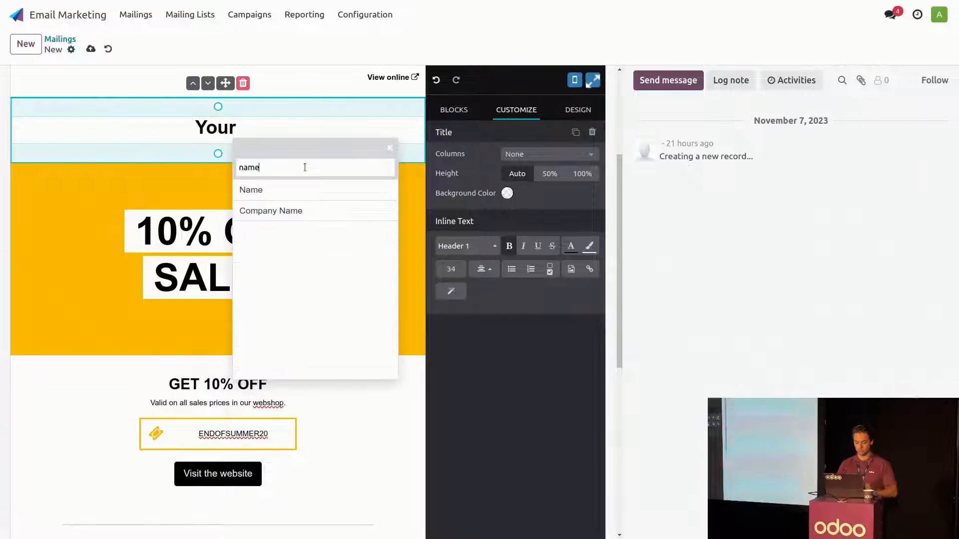
{"action": "left_click", "coordinate": [268, 190]}
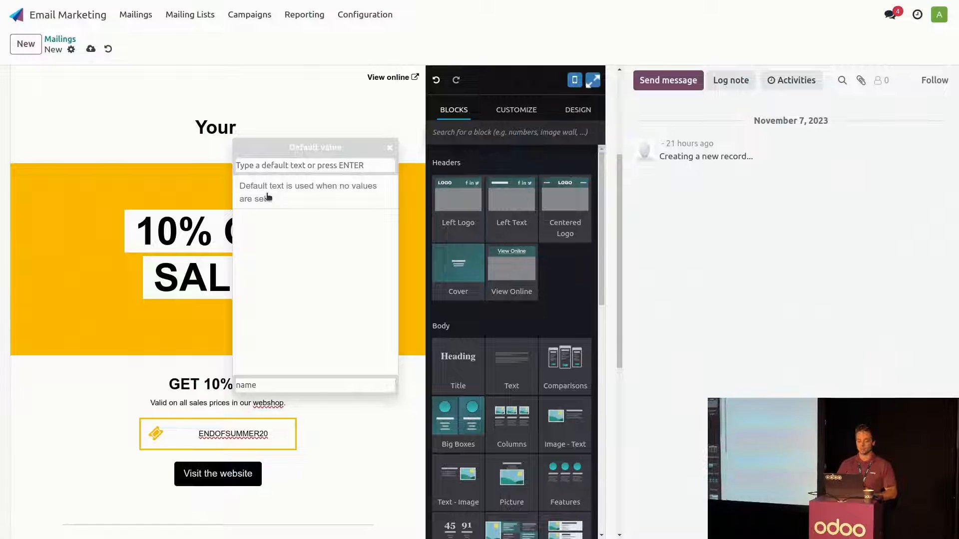
{"action": "key", "text": "Return"}
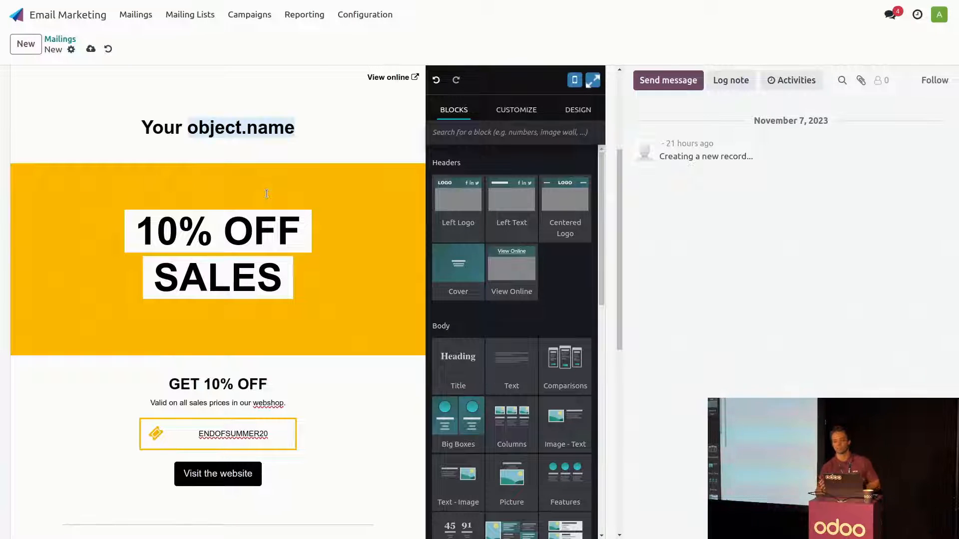
- Check the mailing's send-date scheduling dialog and discard it without choosing a date
{"action": "scroll", "coordinate": [266, 194], "scroll_direction": "up", "scroll_amount": 4}
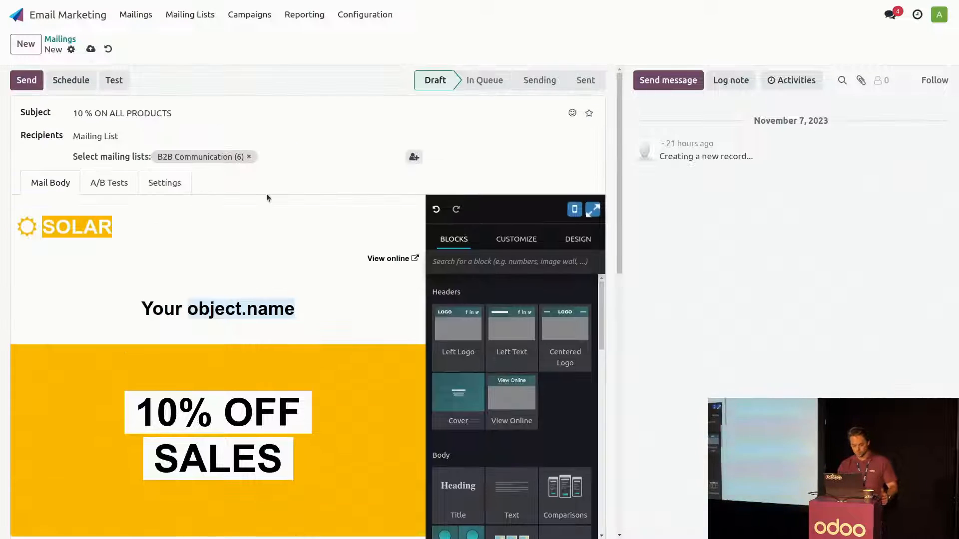
{"action": "scroll", "coordinate": [267, 194], "scroll_direction": "down", "scroll_amount": 1}
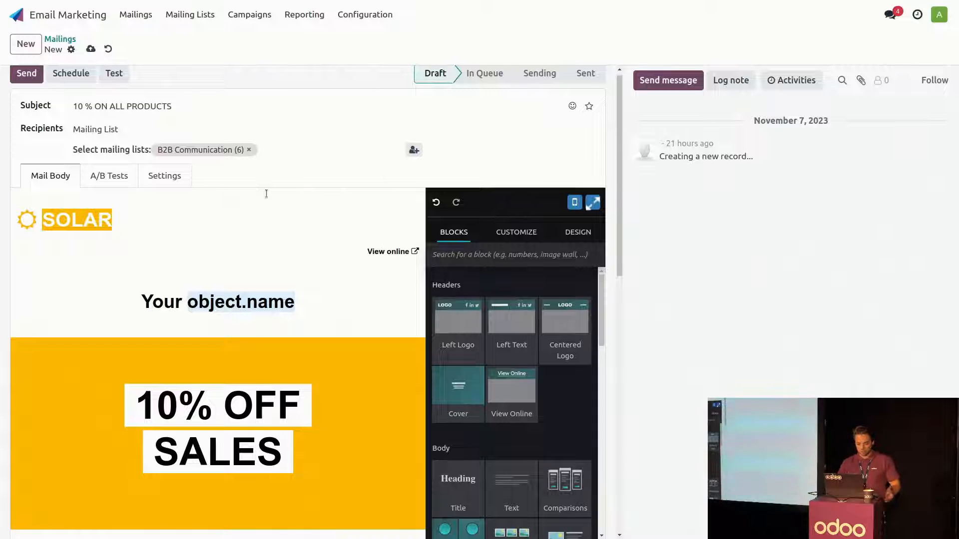
{"action": "scroll", "coordinate": [266, 194], "scroll_direction": "down", "scroll_amount": 4}
{"action": "scroll", "coordinate": [266, 194], "scroll_direction": "up", "scroll_amount": 4}
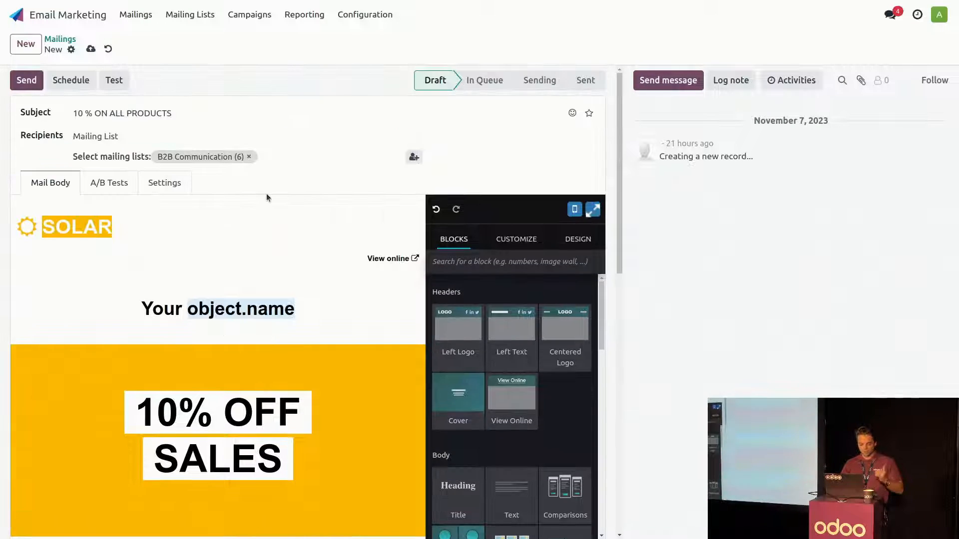
{"action": "left_click", "coordinate": [72, 80]}
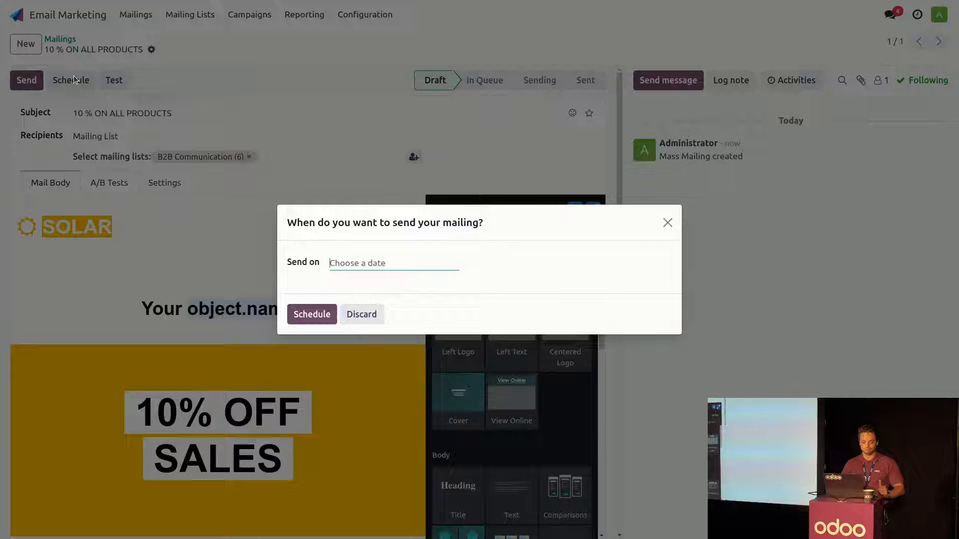
{"action": "left_click", "coordinate": [421, 273]}
{"action": "left_click", "coordinate": [524, 241]}
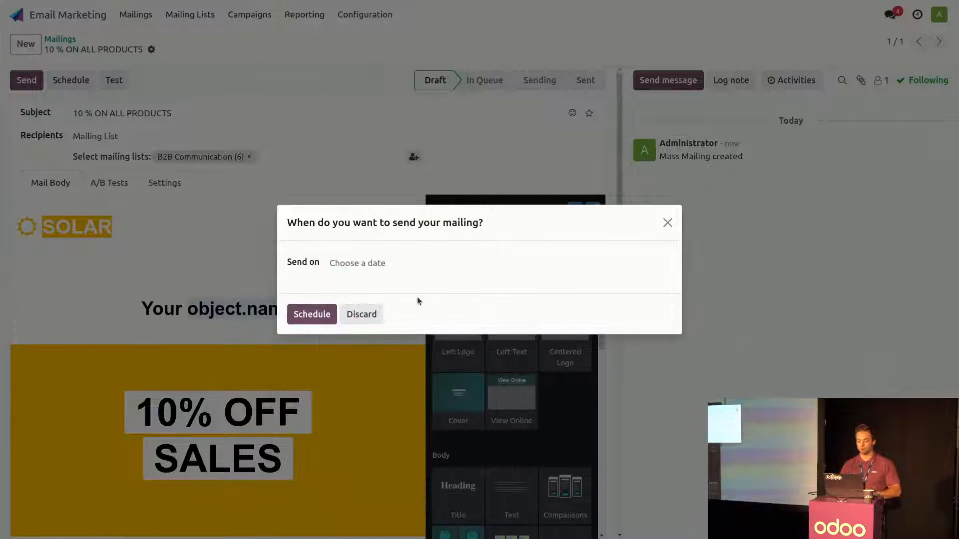
{"action": "left_click", "coordinate": [362, 314]}
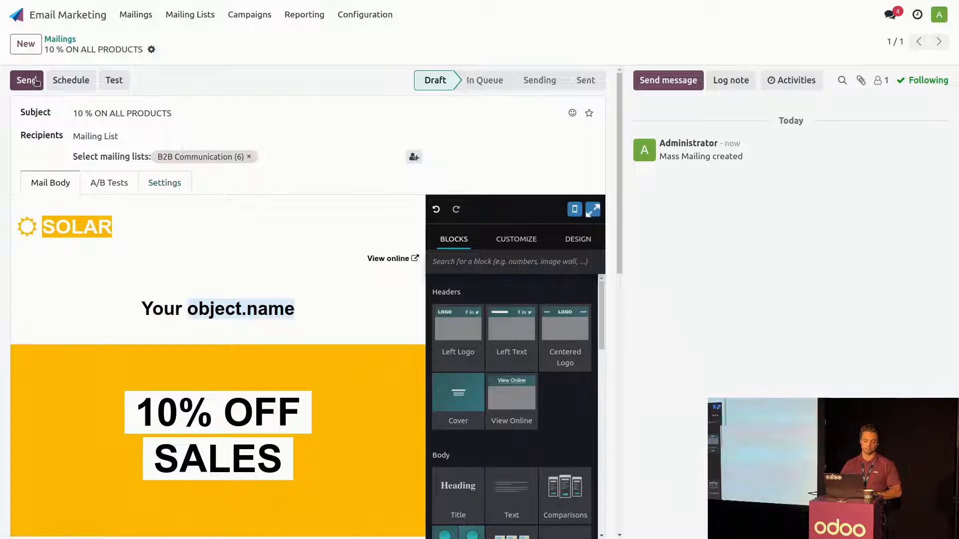
- Allow A/B testing for the mailing and set the winner selection to Highest Click Rate
{"action": "left_click", "coordinate": [110, 184]}
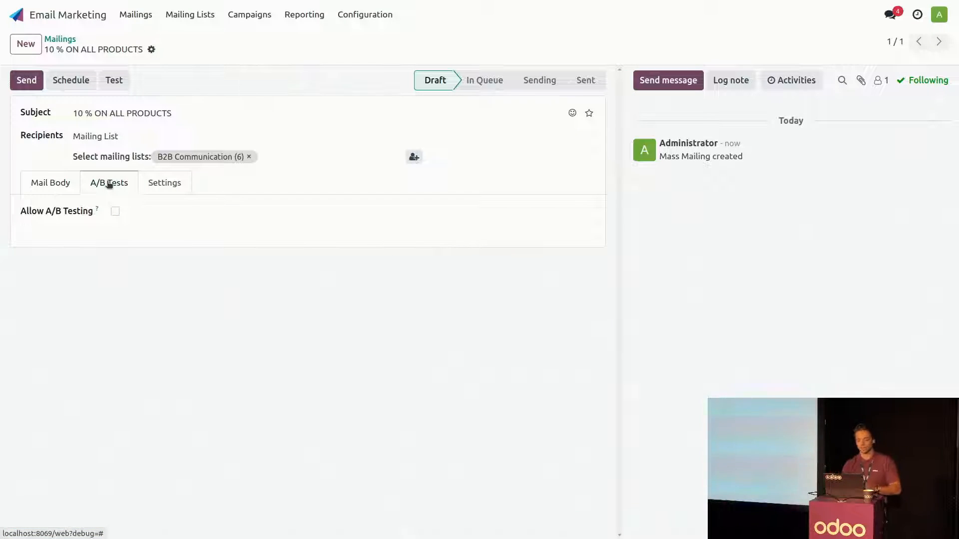
{"action": "left_click", "coordinate": [116, 211]}
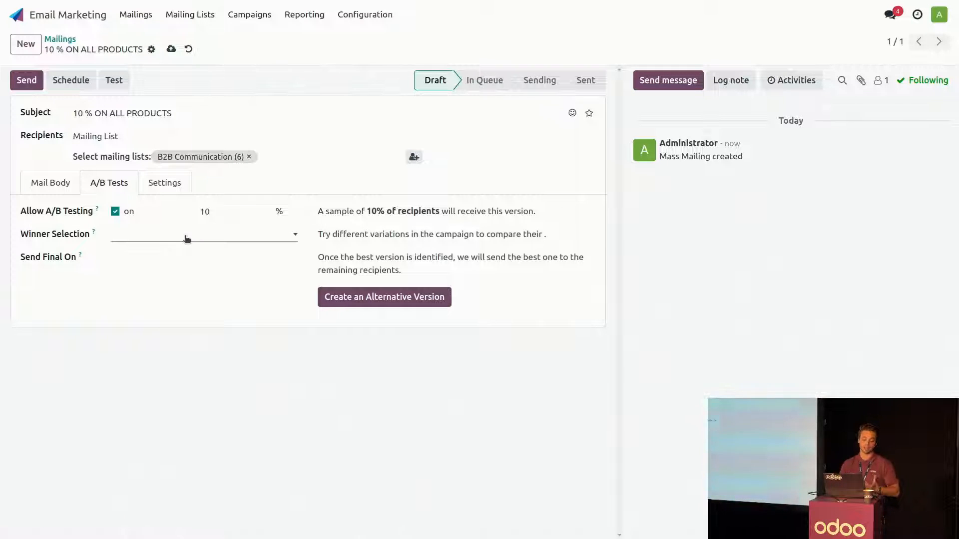
{"action": "left_click", "coordinate": [186, 240]}
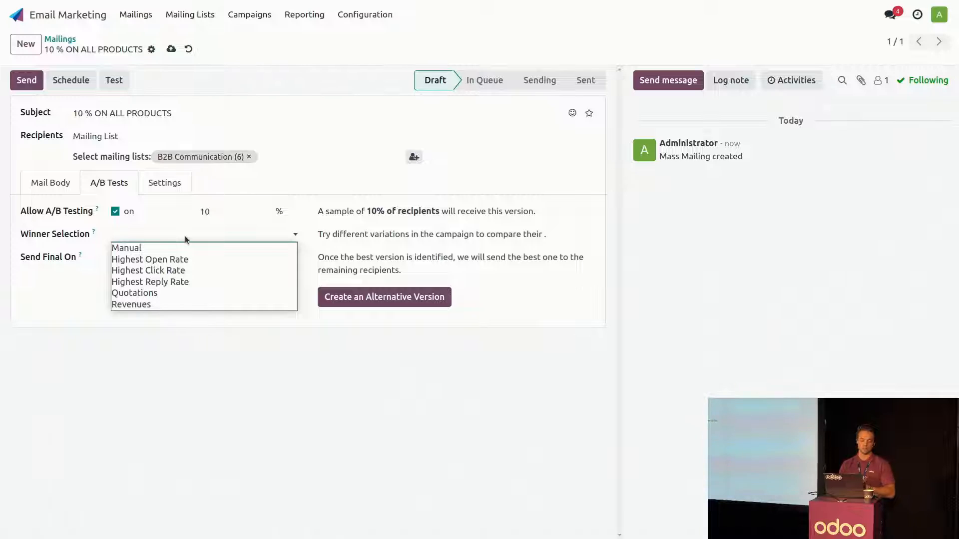
{"action": "left_click", "coordinate": [172, 270]}
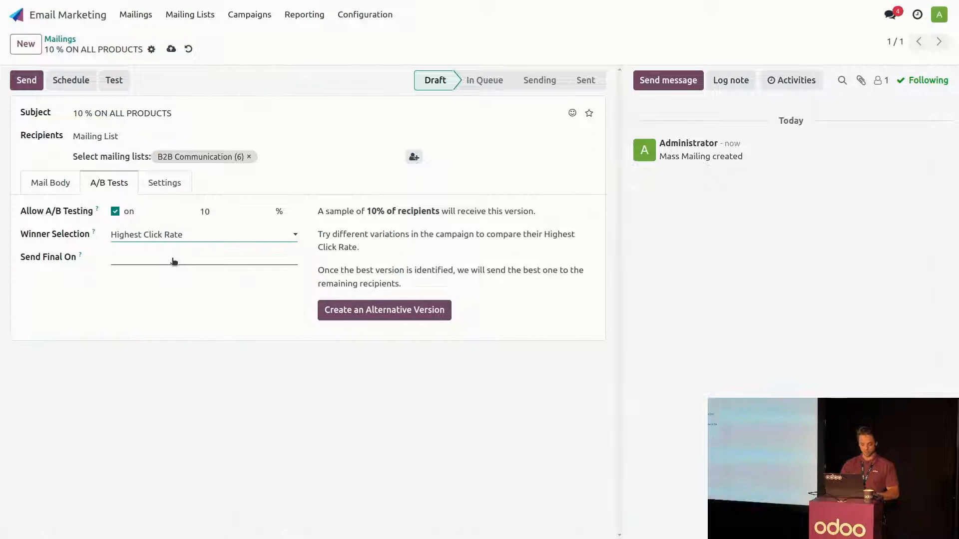
- Set the final version's send date to 11/15/2023 13:00:00 and save the mailing
{"action": "left_click", "coordinate": [172, 262]}
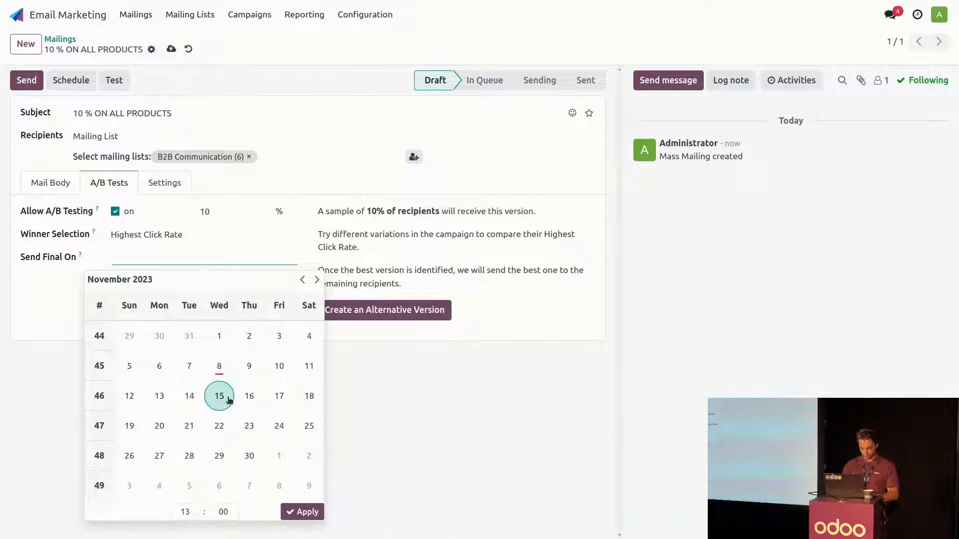
{"action": "left_click", "coordinate": [229, 399]}
{"action": "left_click", "coordinate": [300, 511]}
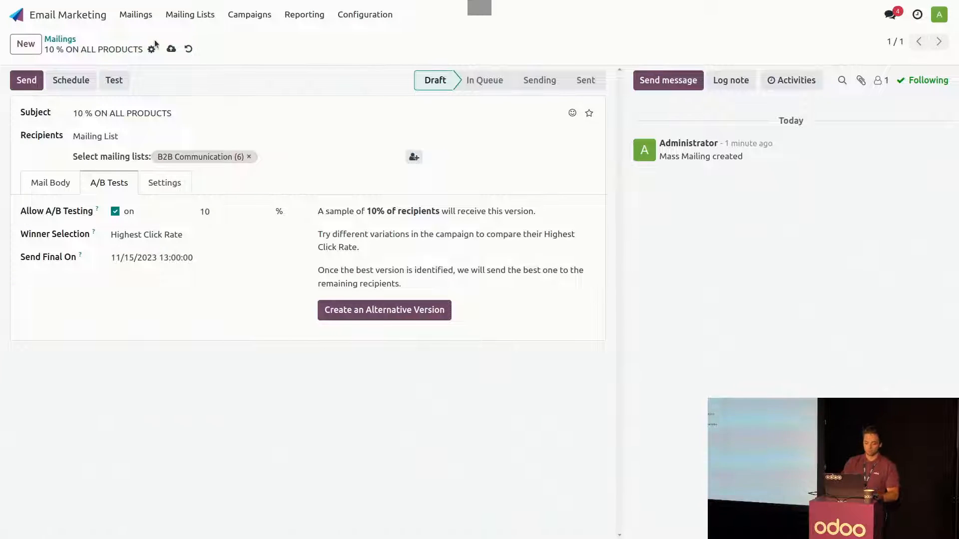
{"action": "left_click", "coordinate": [171, 48]}
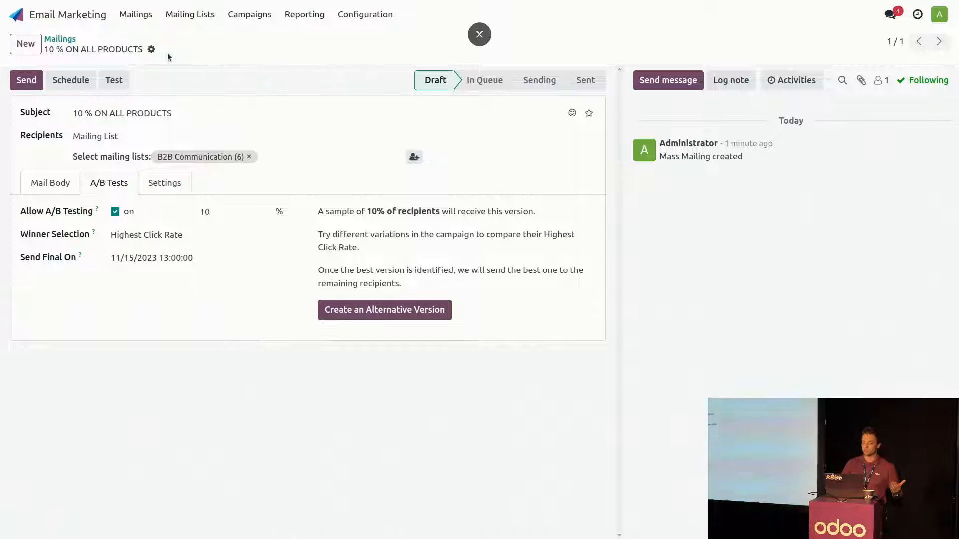
- Create an alternative version of the mailing and delete its 10% OFF SALES banner block in the full-screen editor
{"action": "left_click", "coordinate": [368, 313]}
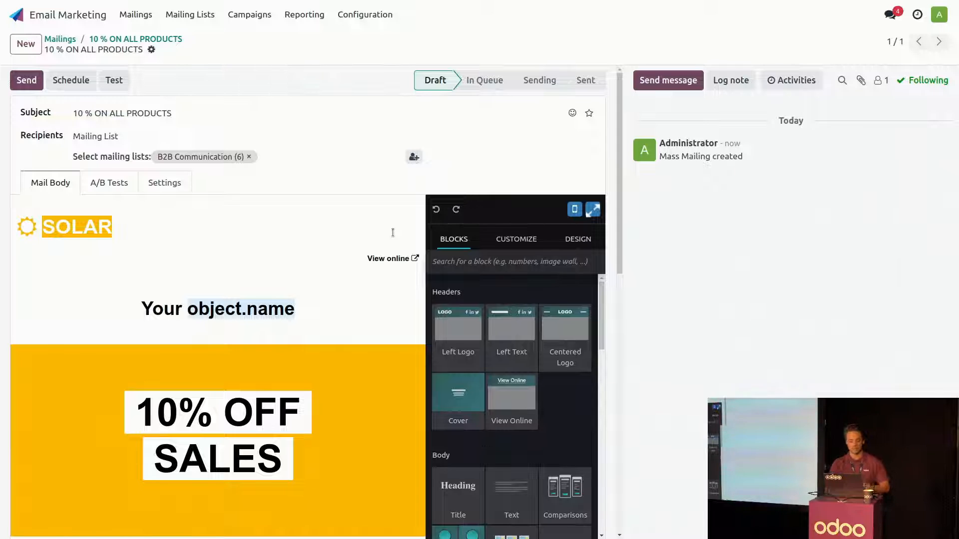
{"action": "scroll", "coordinate": [392, 233], "scroll_direction": "down", "scroll_amount": 3}
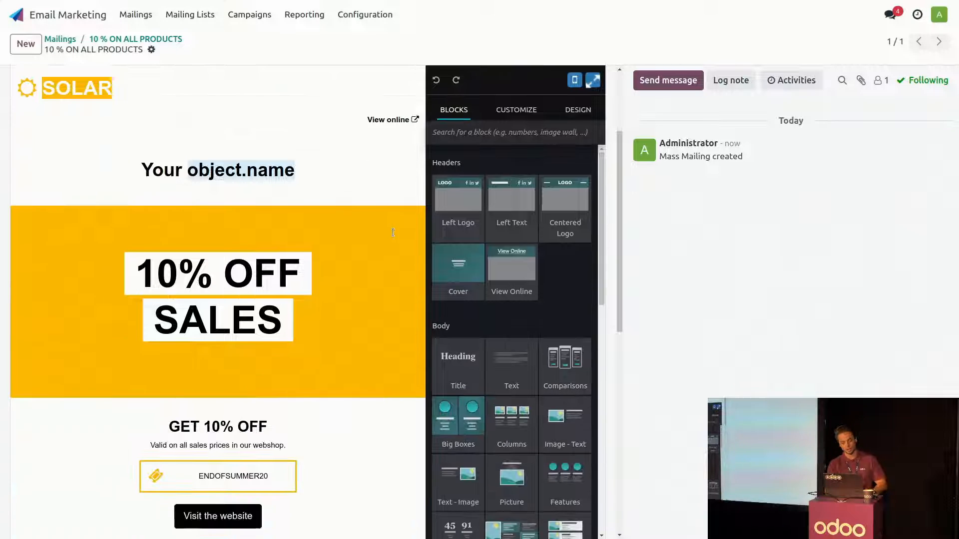
{"action": "left_click", "coordinate": [592, 80]}
{"action": "left_click", "coordinate": [541, 197]}
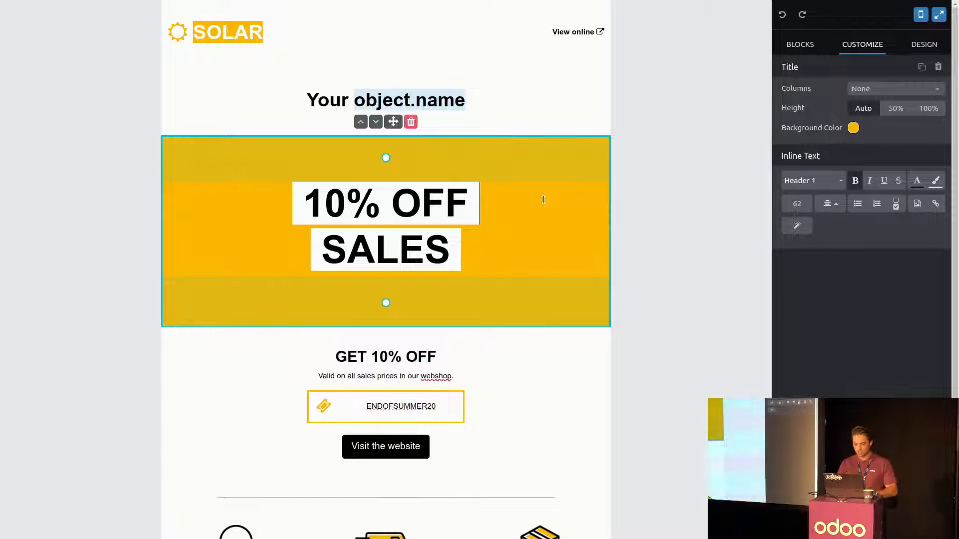
{"action": "left_click", "coordinate": [412, 123]}
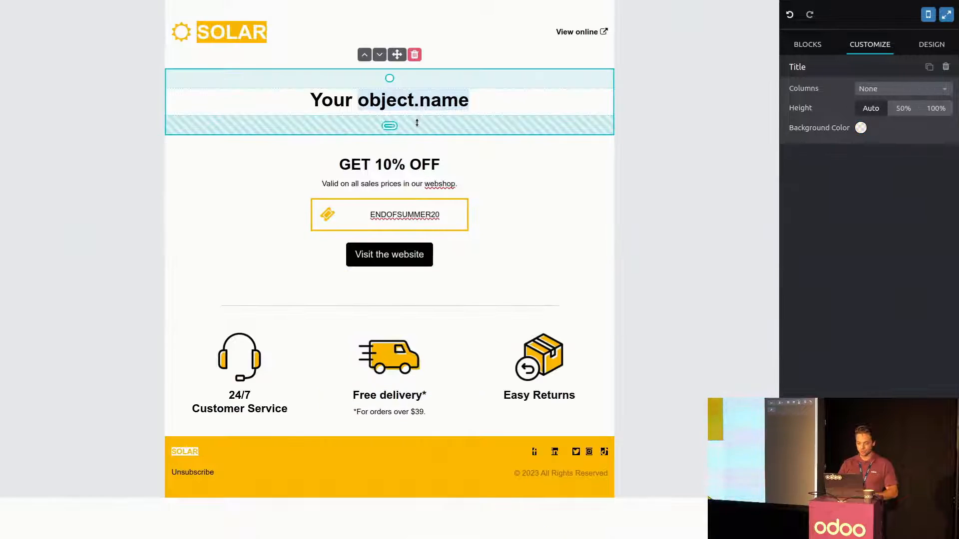
- Insert an Image - Text block between the heading and the GET 10% OFF section, and delete its text column
{"action": "left_click", "coordinate": [816, 43]}
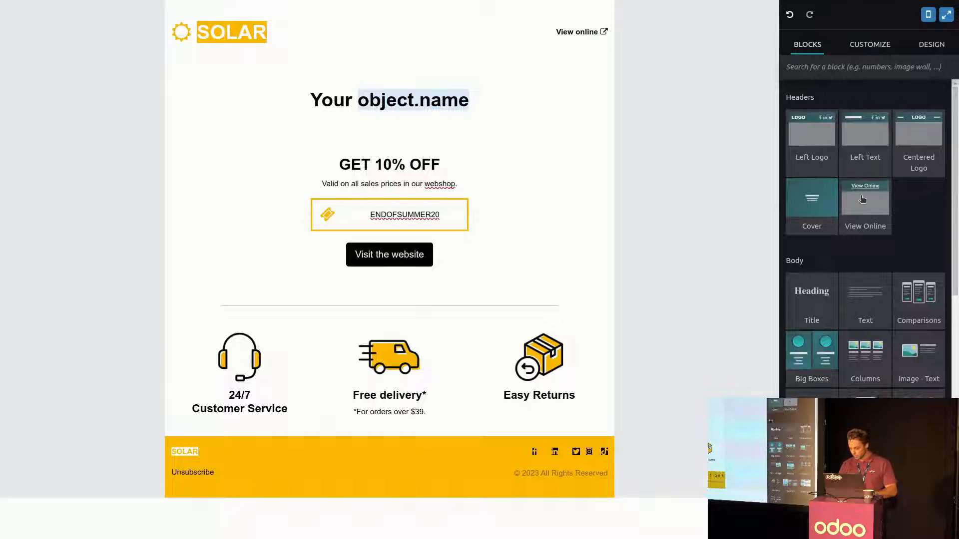
{"action": "left_click_drag", "start_coordinate": [926, 356], "coordinate": [449, 160]}
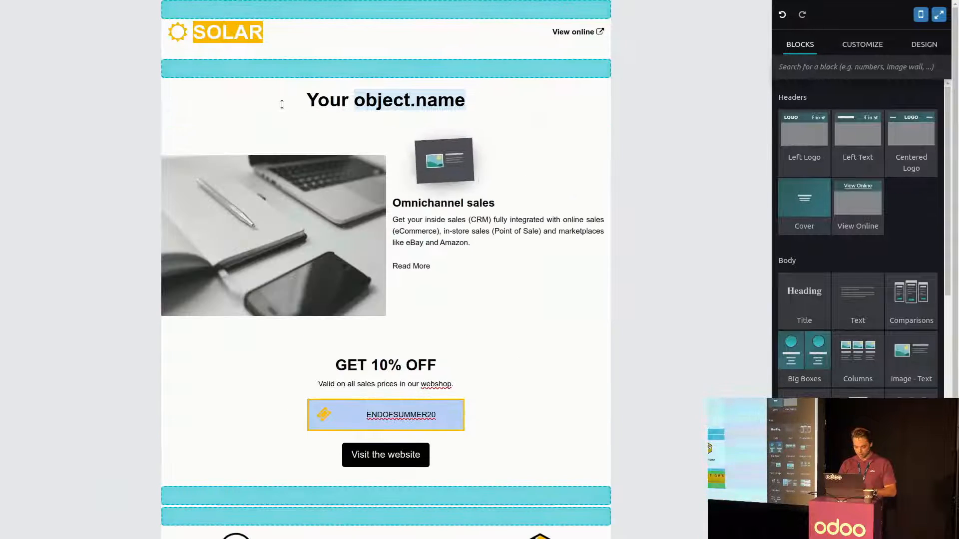
{"action": "left_click", "coordinate": [471, 226]}
{"action": "left_click", "coordinate": [514, 171]}
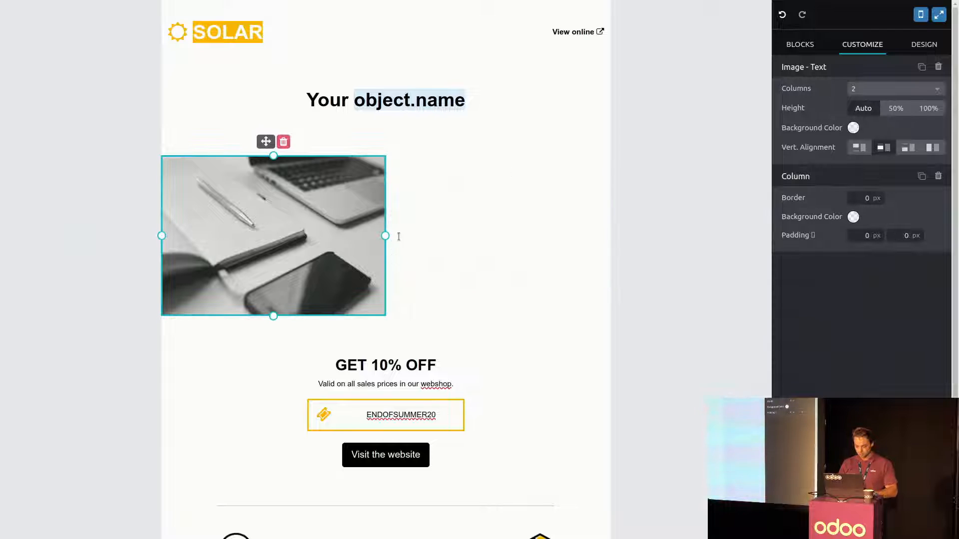
- Widen the block's image column to the full email width and replace the picture with an upload of SALES10.png
{"action": "left_click_drag", "start_coordinate": [381, 236], "coordinate": [609, 229]}
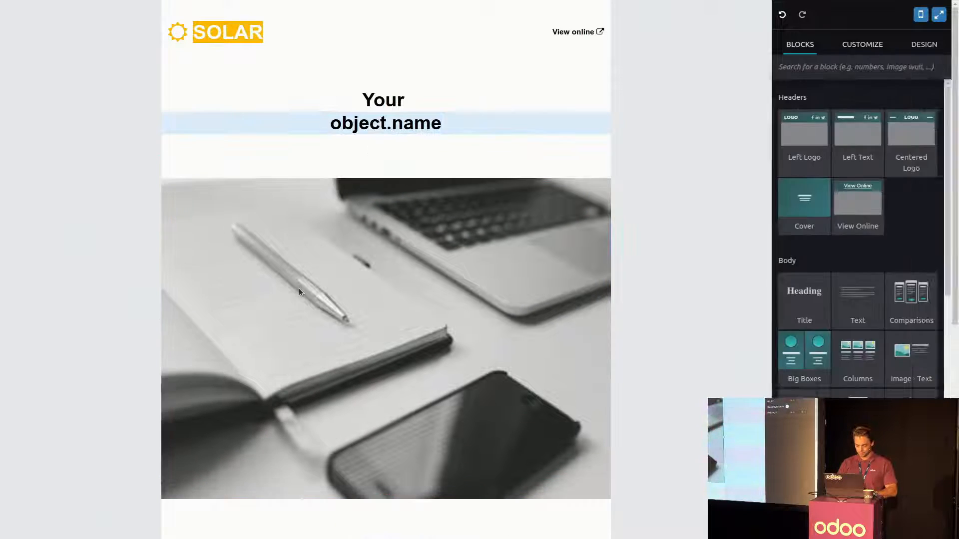
{"action": "left_click", "coordinate": [298, 289]}
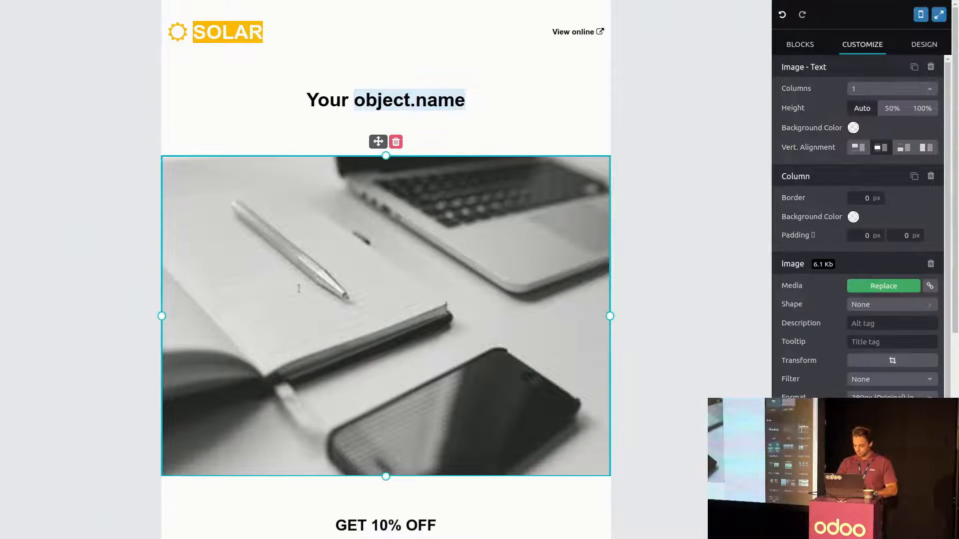
{"action": "left_click", "coordinate": [860, 285]}
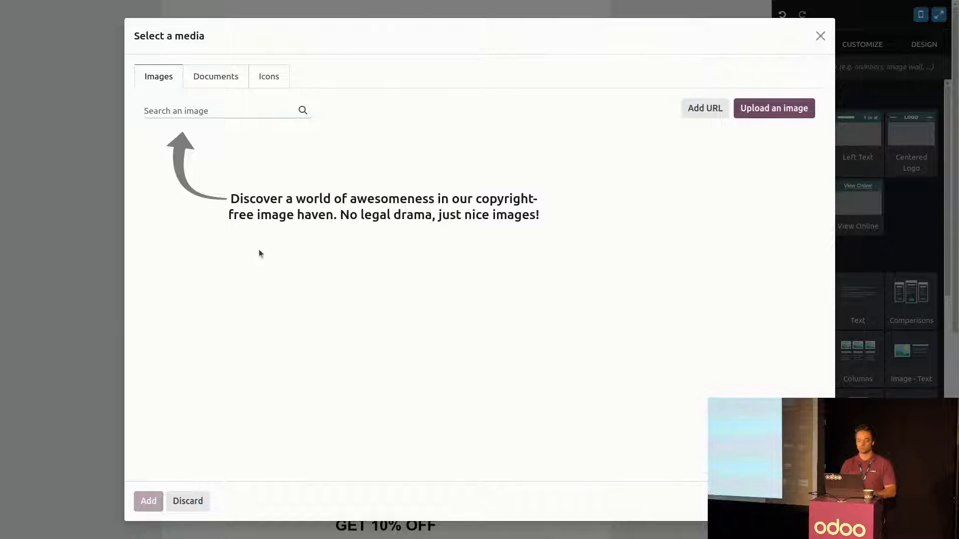
{"action": "left_click", "coordinate": [788, 110]}
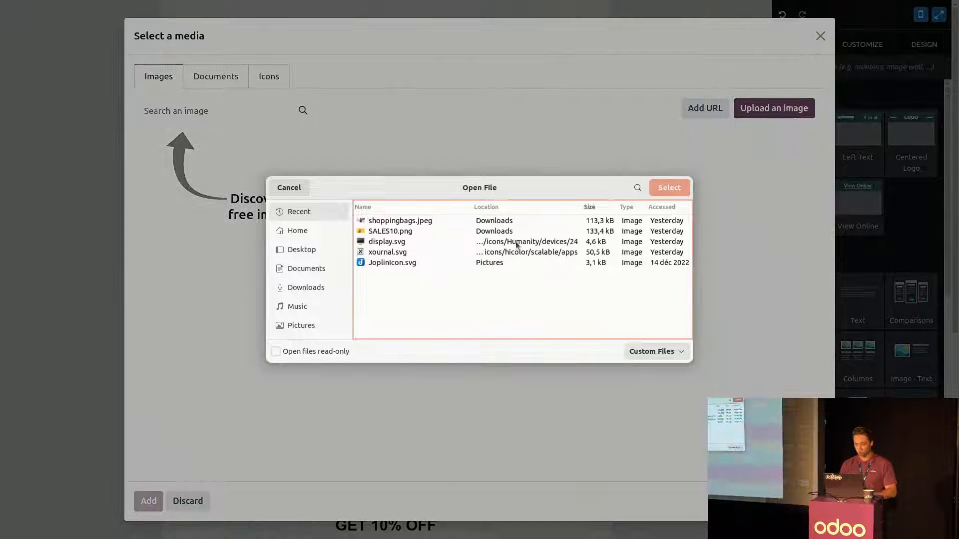
{"action": "left_click", "coordinate": [385, 231]}
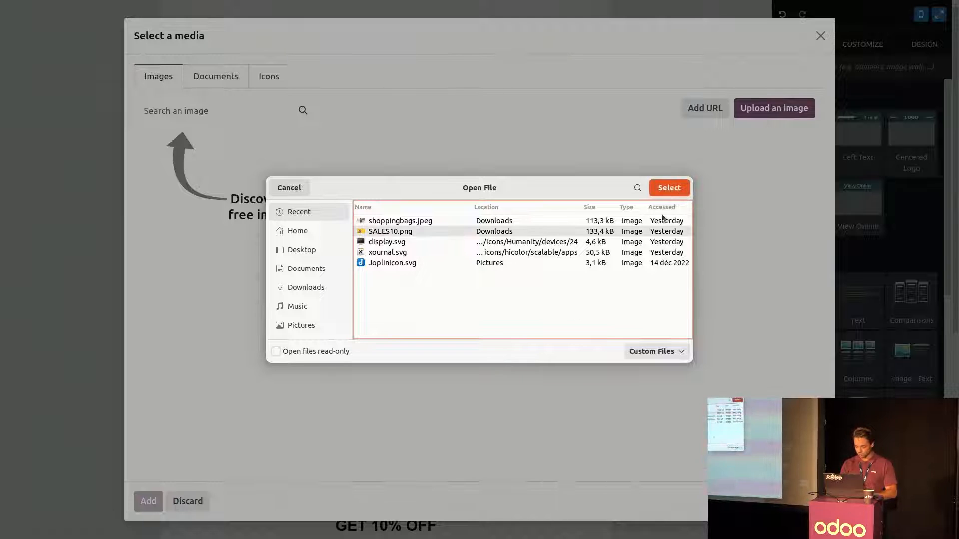
{"action": "left_click", "coordinate": [669, 188]}
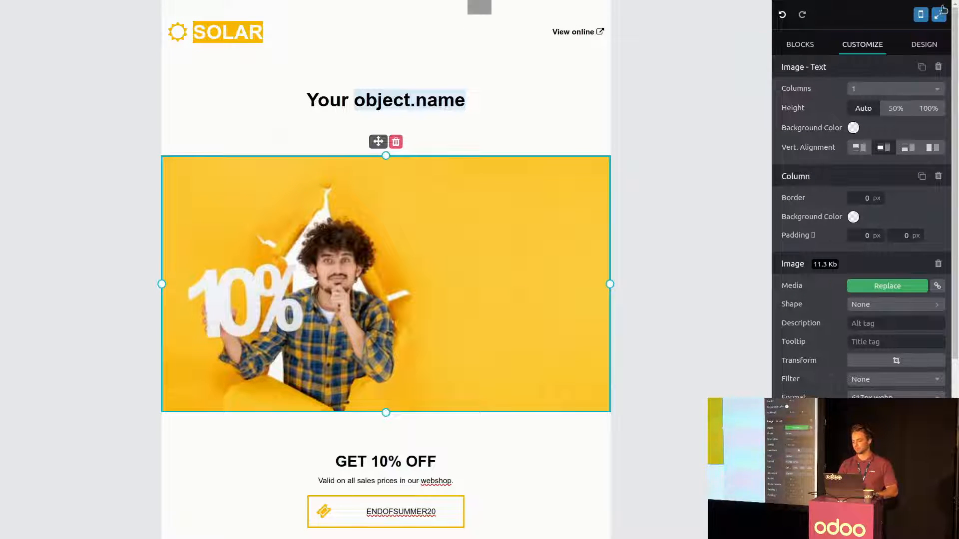
- Leave the full-screen editor, save the alternative version of the mailing and send it to all recipients
{"action": "left_click", "coordinate": [940, 12]}
{"action": "scroll", "coordinate": [309, 222], "scroll_direction": "down", "scroll_amount": 4}
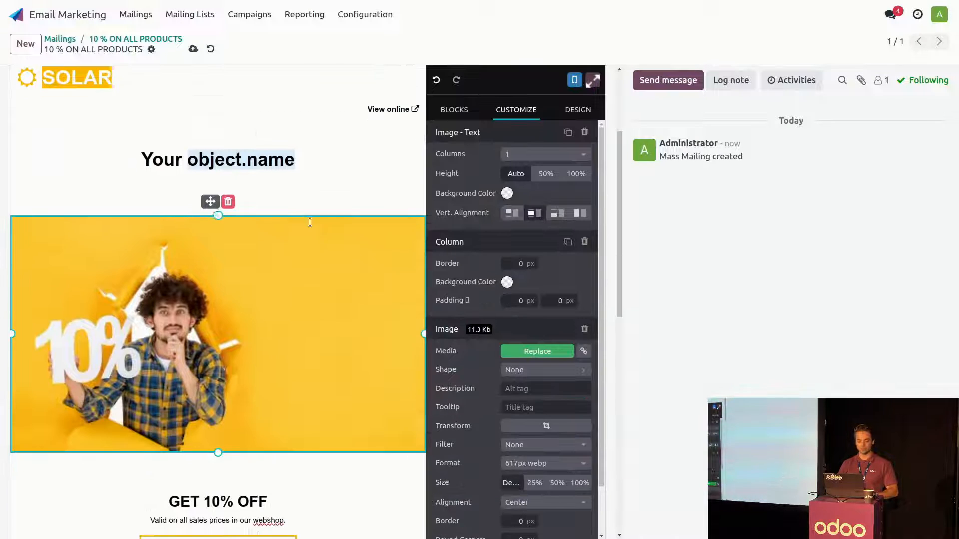
{"action": "scroll", "coordinate": [310, 222], "scroll_direction": "up", "scroll_amount": 4}
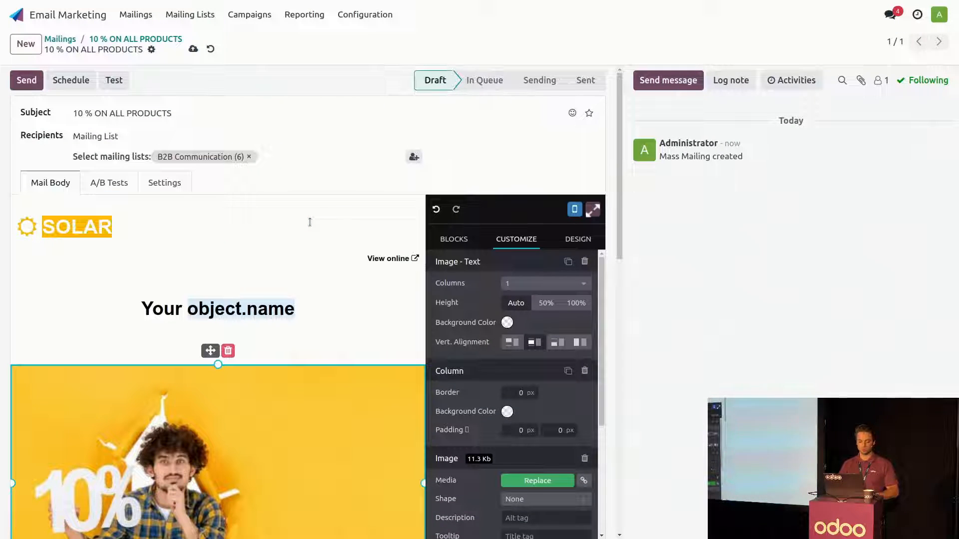
{"action": "left_click", "coordinate": [195, 49]}
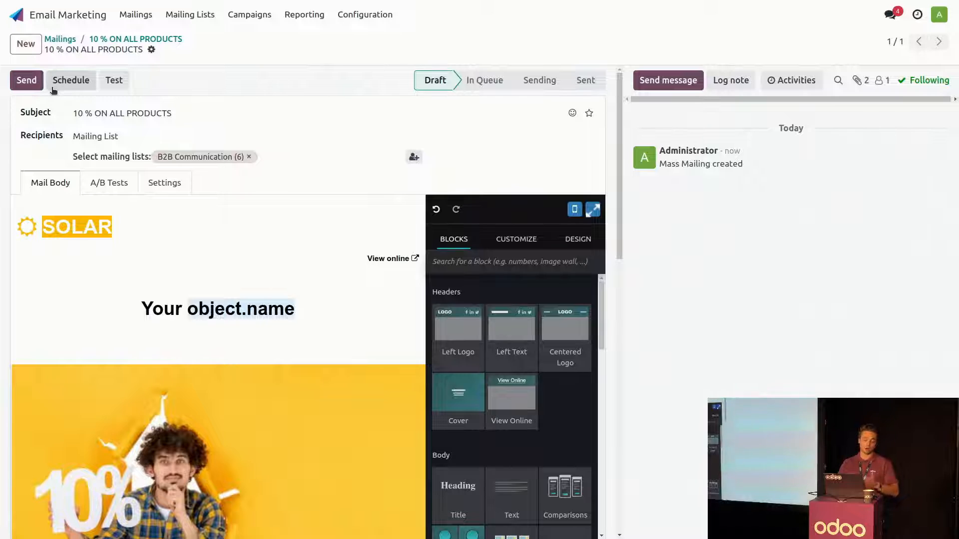
{"action": "left_click", "coordinate": [22, 85]}
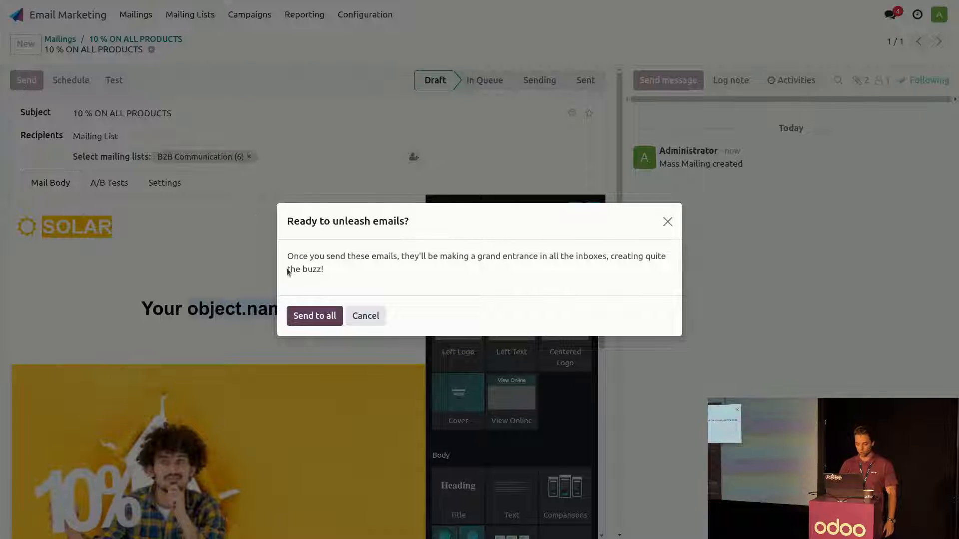
{"action": "left_click", "coordinate": [329, 323]}
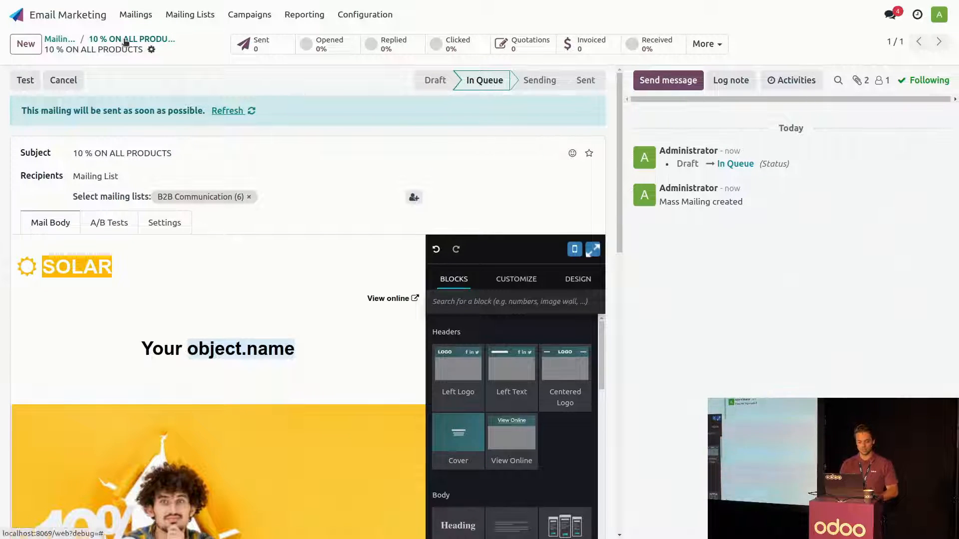
- Send the remaining draft version to all recipients from the A/B version comparison, and return to the comparison list
{"action": "left_click", "coordinate": [118, 222]}
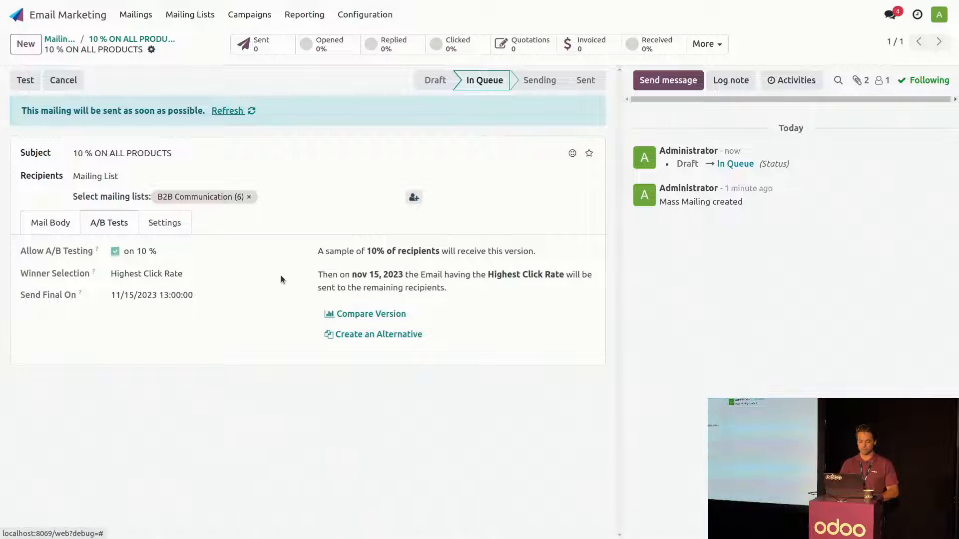
{"action": "left_click", "coordinate": [358, 316]}
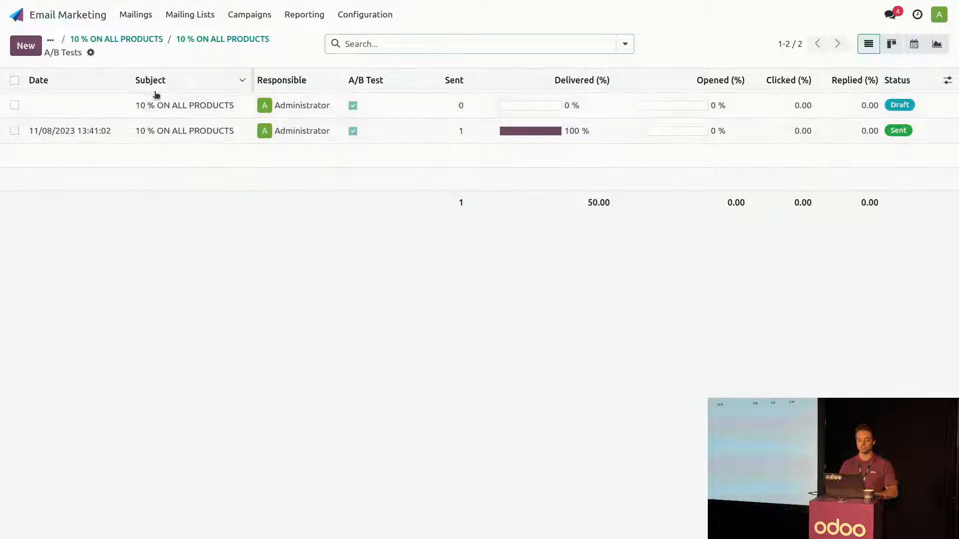
{"action": "left_click", "coordinate": [157, 110]}
{"action": "left_click", "coordinate": [27, 82]}
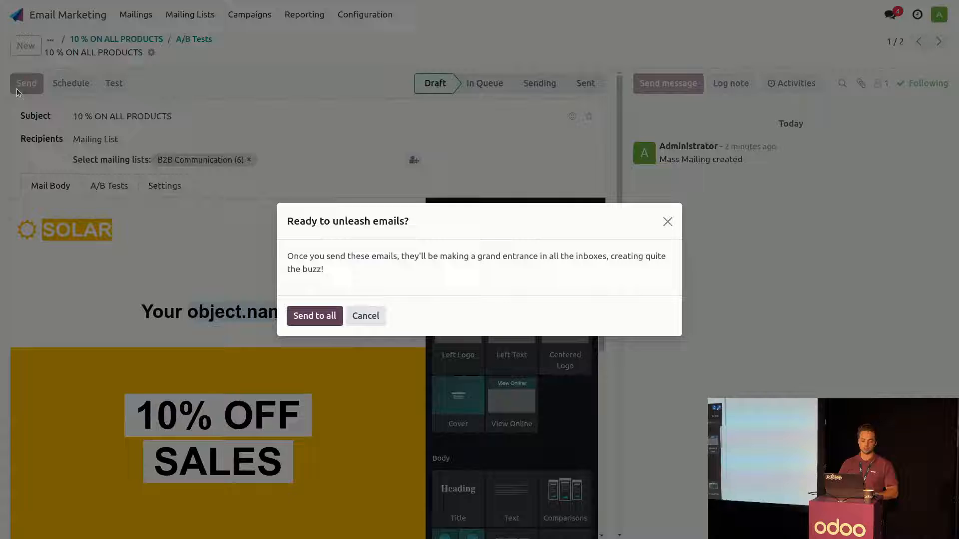
{"action": "left_click", "coordinate": [310, 315]}
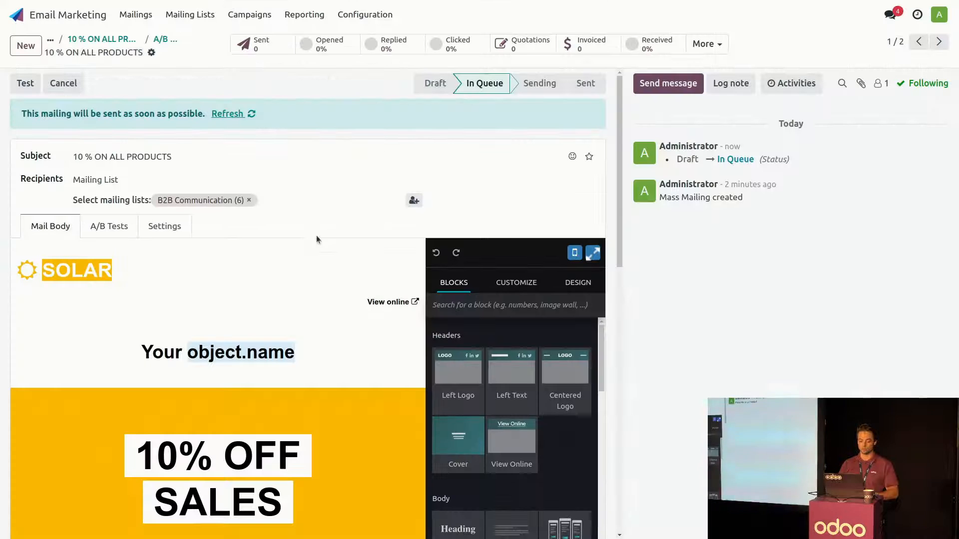
{"action": "left_click", "coordinate": [166, 47]}
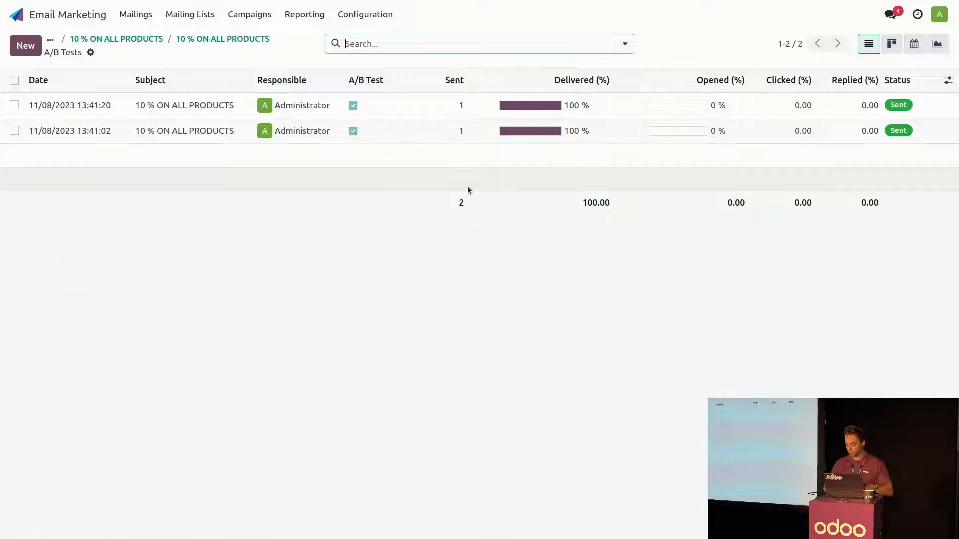
- Switch to MailCatcher, reload the messages and open the 10 % ON ALL PRODUCTS email received at 1:41:02 PM
{"action": "key", "text": "ctrl+alt+Right"}
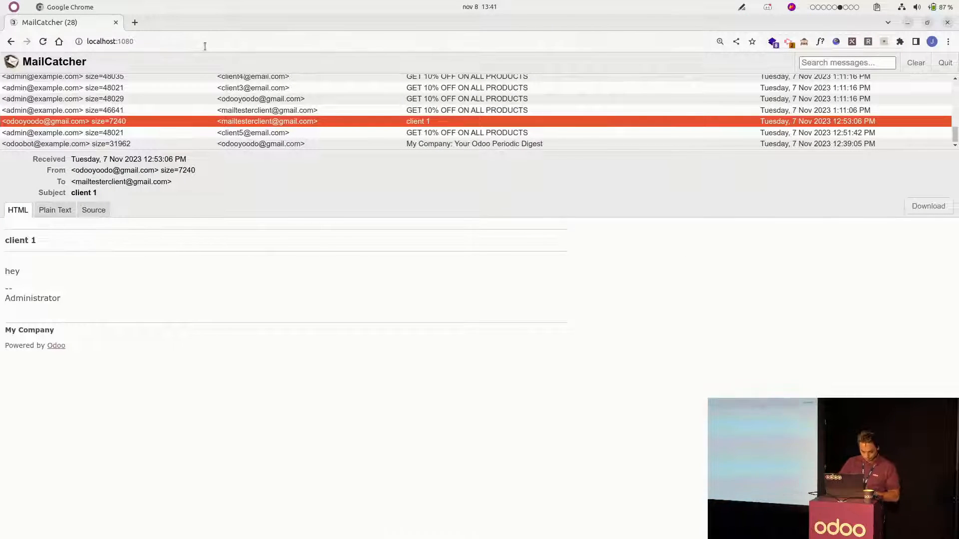
{"action": "left_click", "coordinate": [205, 44]}
{"action": "key", "text": "Return"}
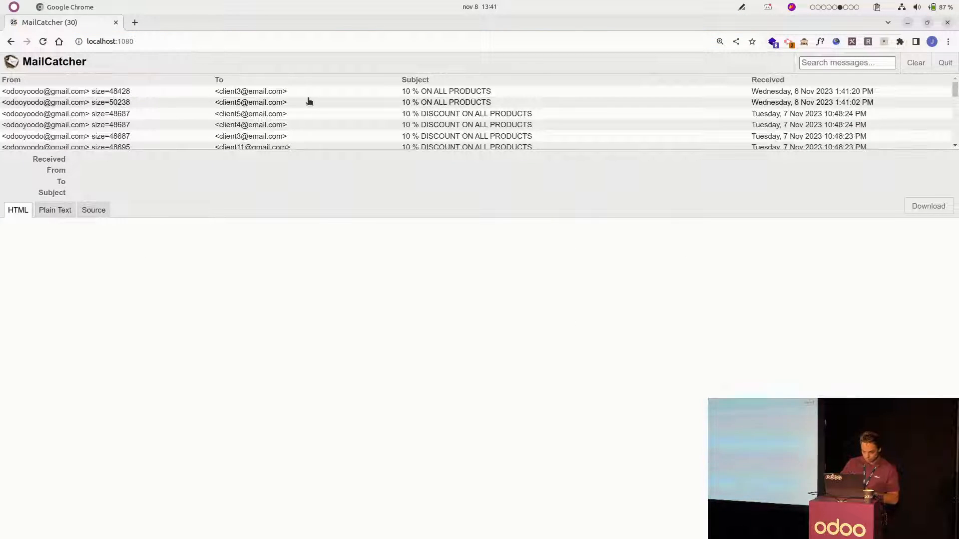
{"action": "left_click", "coordinate": [354, 103]}
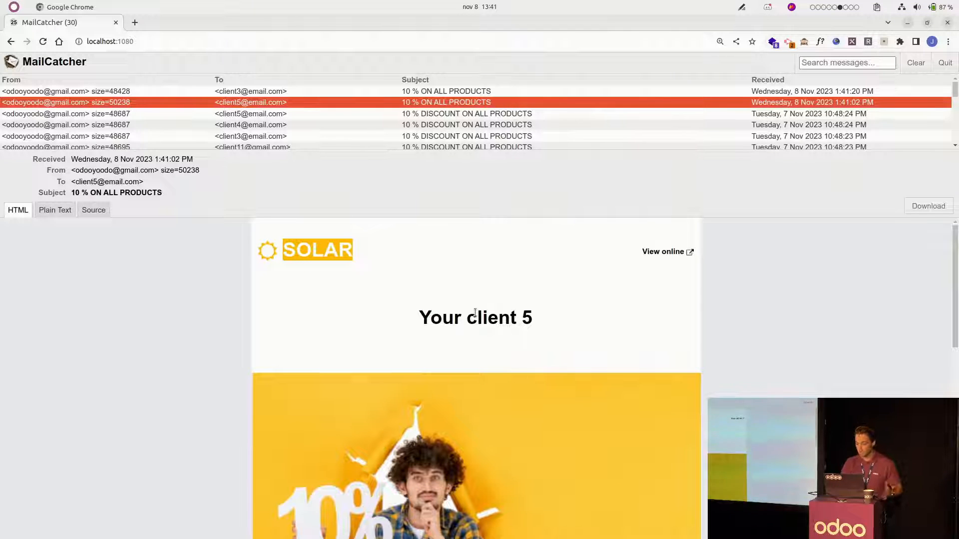
- Review the email's heading, banner and coupon section, follow its Visit the website link and close the opened page
{"action": "scroll", "coordinate": [475, 312], "scroll_direction": "down", "scroll_amount": 4}
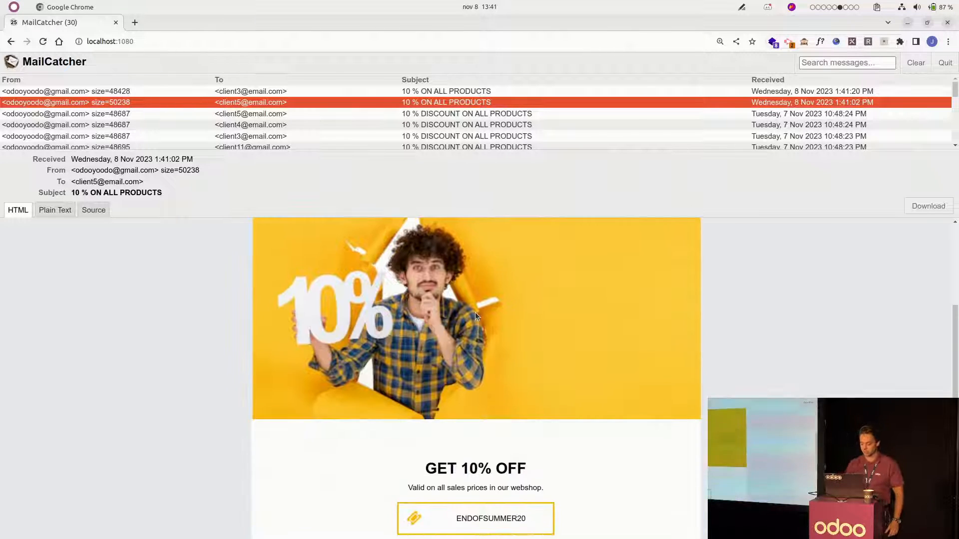
{"action": "scroll", "coordinate": [475, 312], "scroll_direction": "up", "scroll_amount": 4}
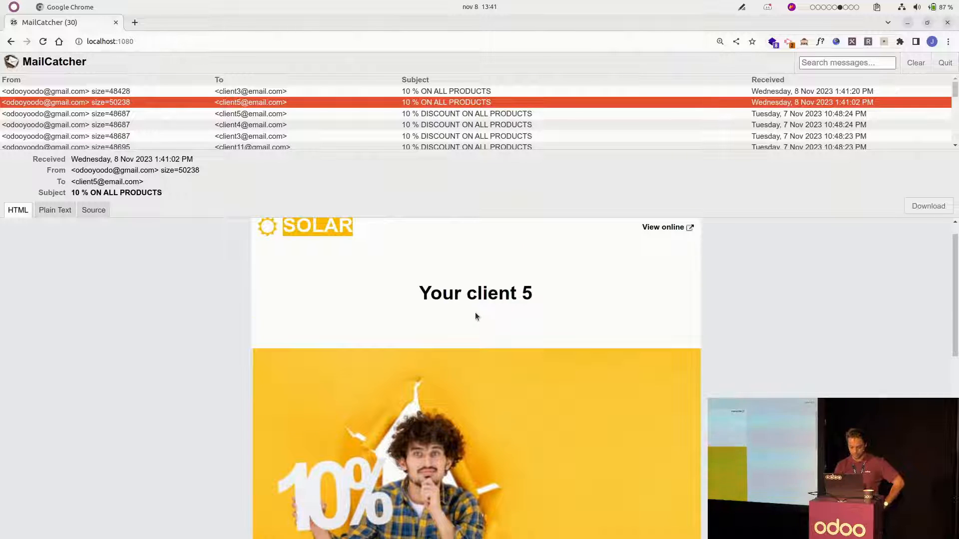
{"action": "scroll", "coordinate": [475, 312], "scroll_direction": "down", "scroll_amount": 6}
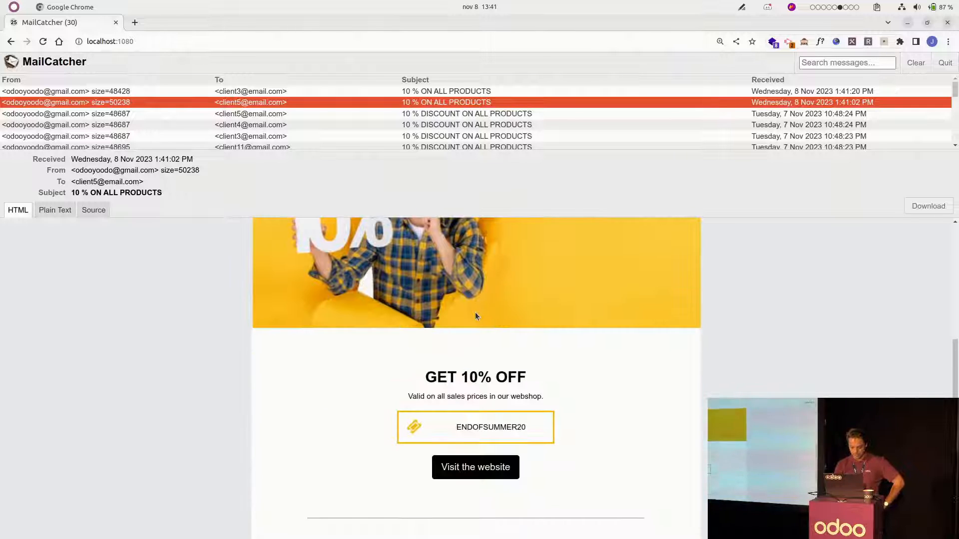
{"action": "left_click", "coordinate": [458, 468]}
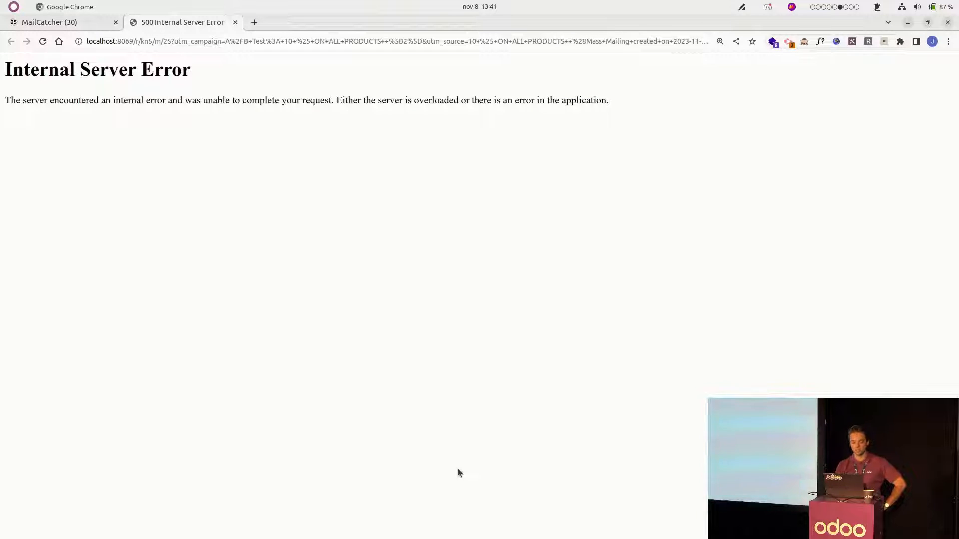
{"action": "left_click", "coordinate": [233, 24]}
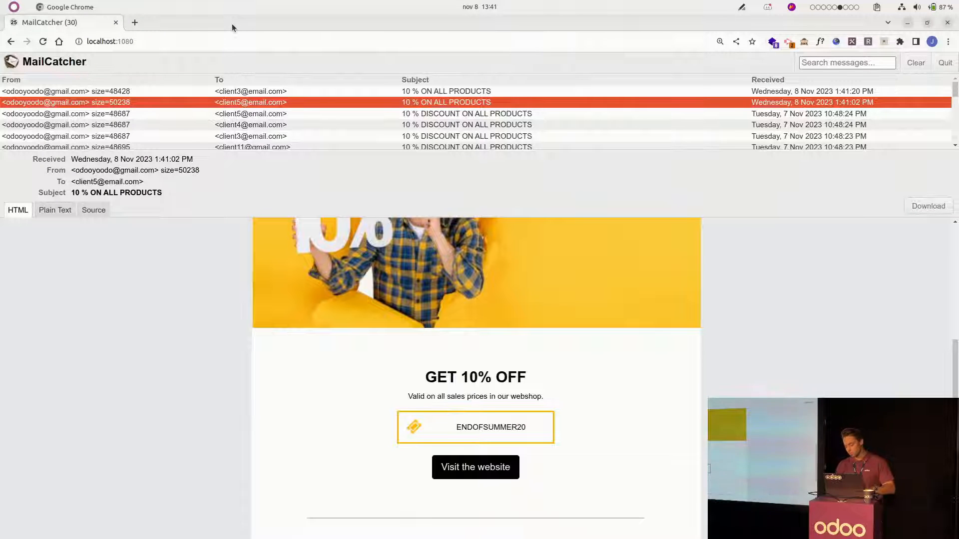
- Switch back to Odoo Email Marketing, send the winner now from the 13:41:02 mailing's A/B test options, and return to that mailing
{"action": "key", "text": "ctrl+alt+Left"}
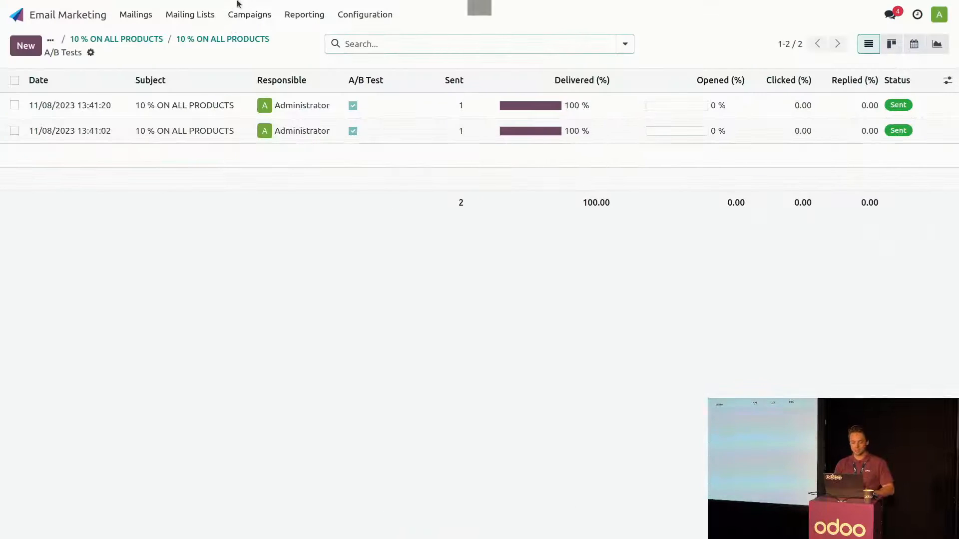
{"action": "left_click", "coordinate": [136, 14]}
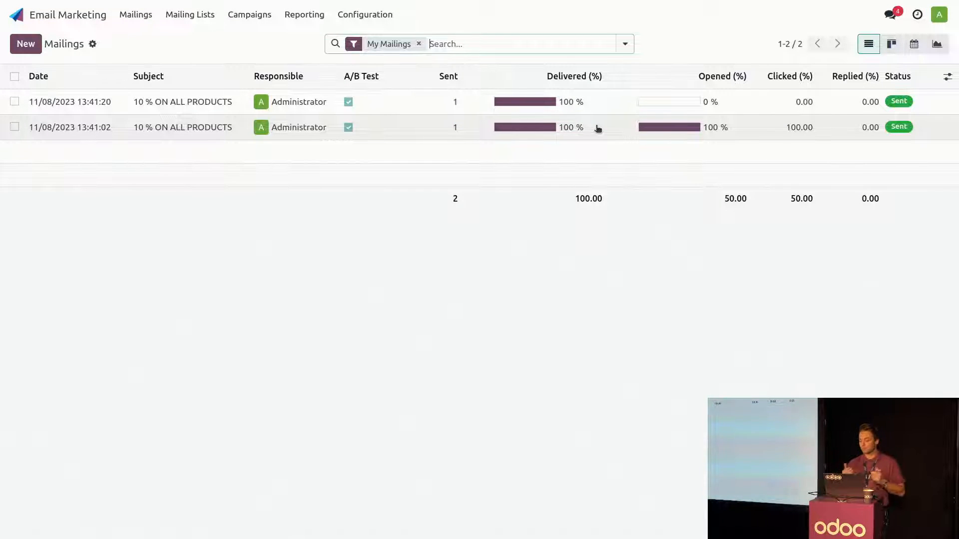
{"action": "left_click", "coordinate": [420, 131]}
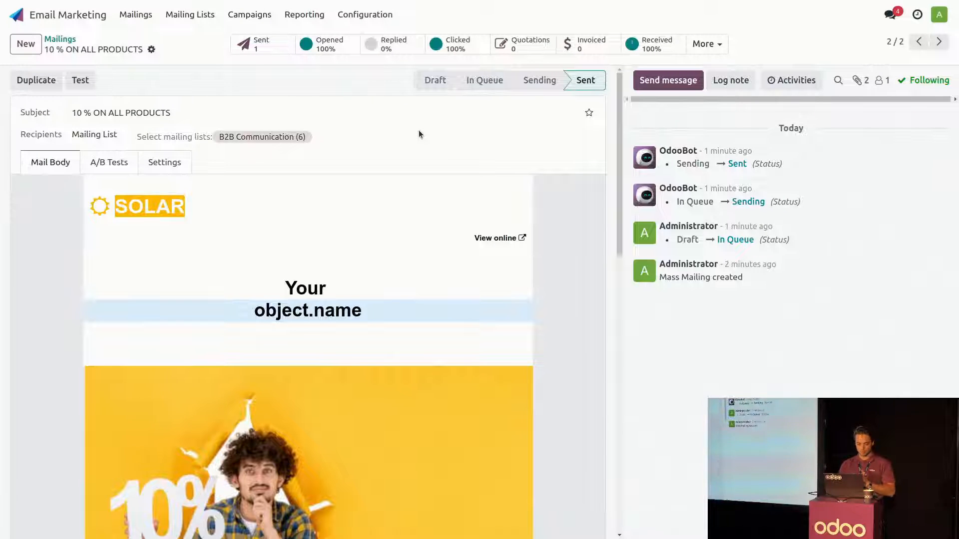
{"action": "left_click", "coordinate": [104, 167]}
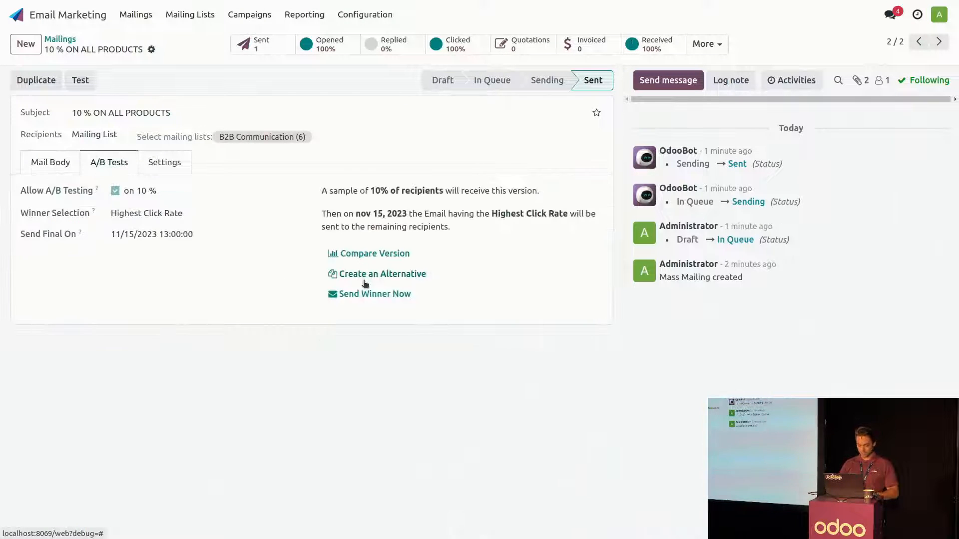
{"action": "left_click", "coordinate": [367, 295]}
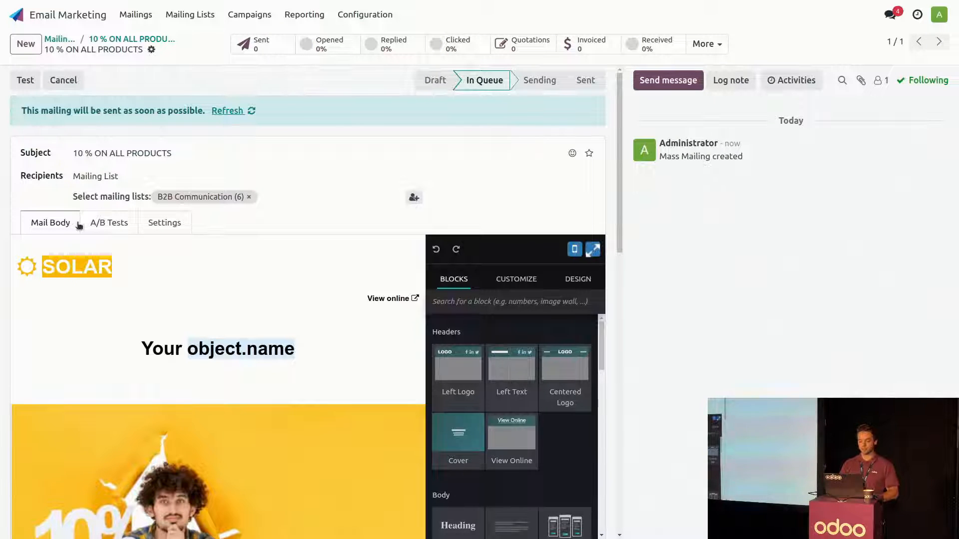
{"action": "left_click", "coordinate": [149, 40]}
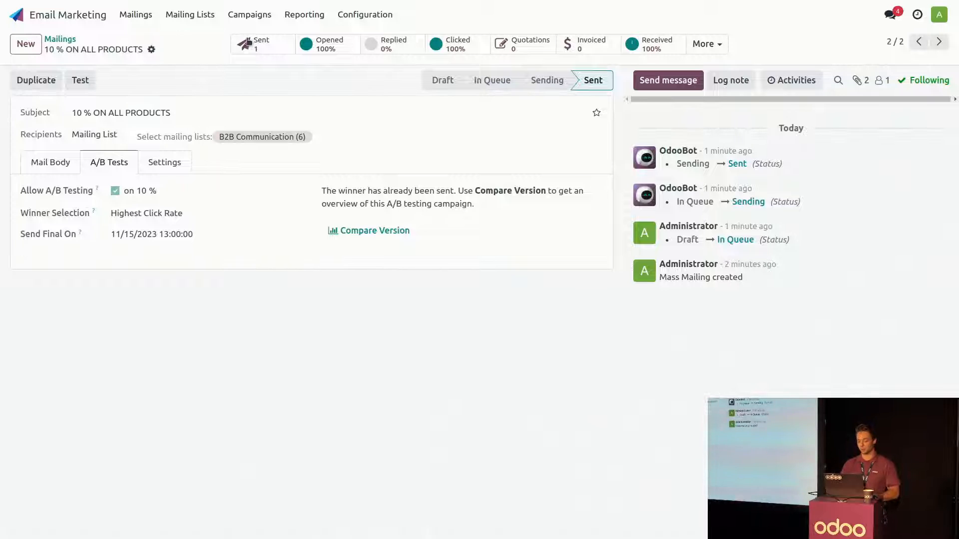
- Check the sent mailings and the 13:41:02 version, and examine the Mass Mailing Analysis report as a pivot table
{"action": "left_click", "coordinate": [135, 15]}
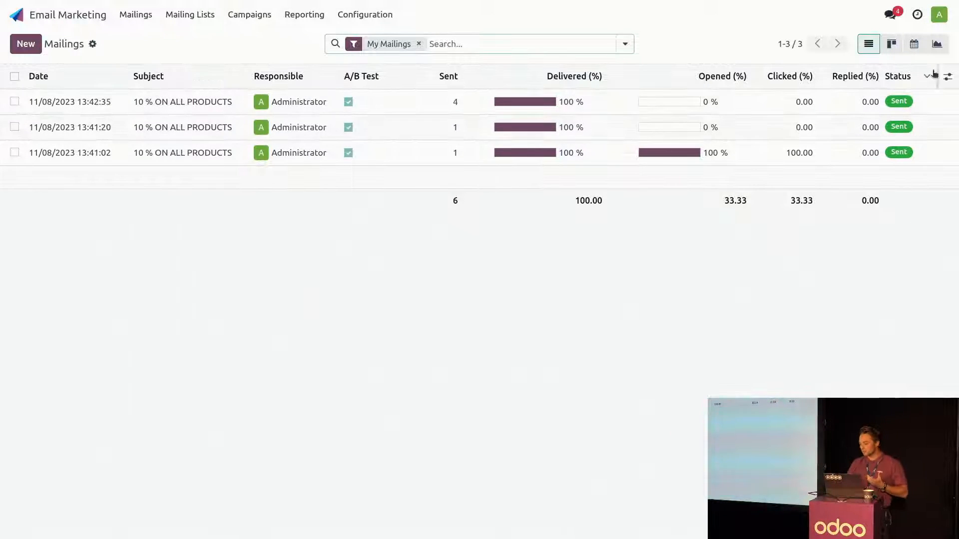
{"action": "left_click", "coordinate": [383, 152]}
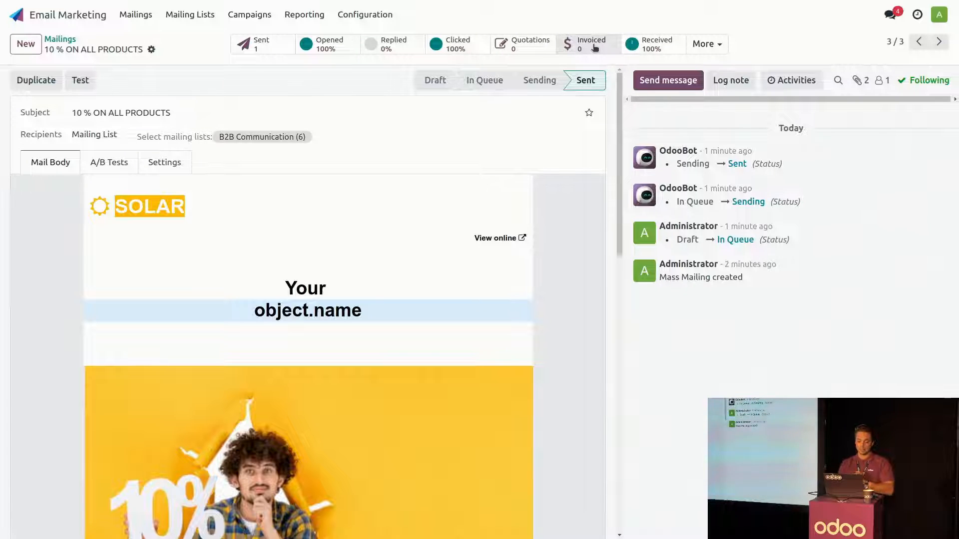
{"action": "left_click", "coordinate": [310, 18]}
{"action": "left_click", "coordinate": [312, 39]}
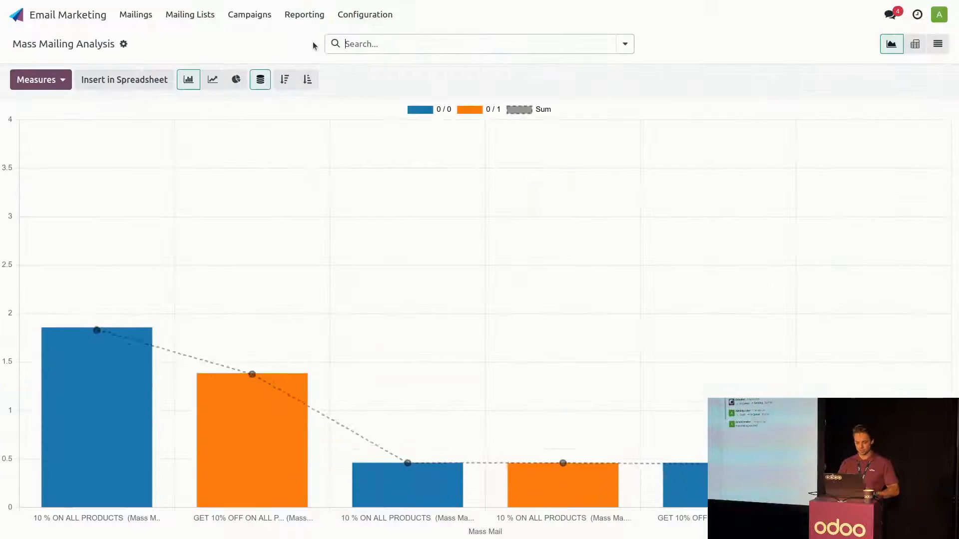
{"action": "left_click", "coordinate": [69, 82]}
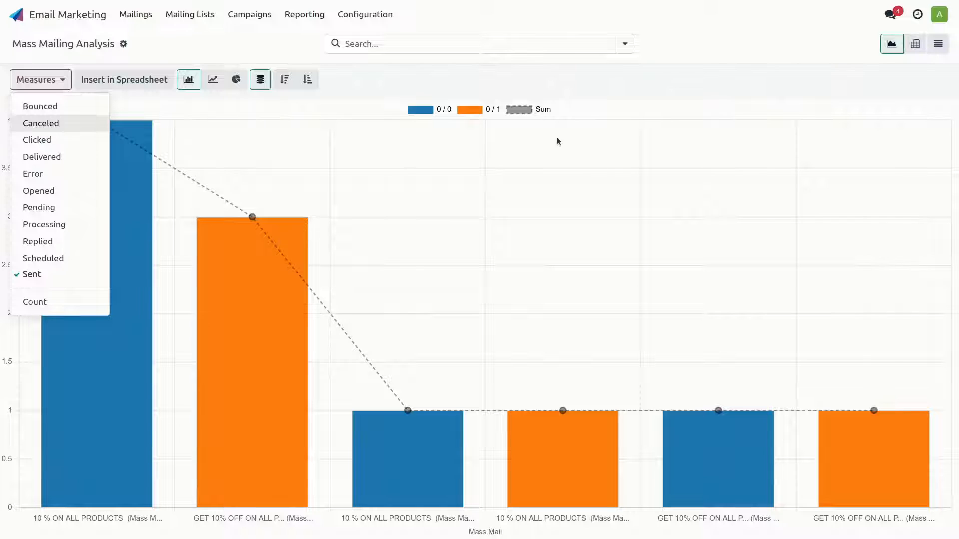
{"action": "left_click", "coordinate": [914, 45]}
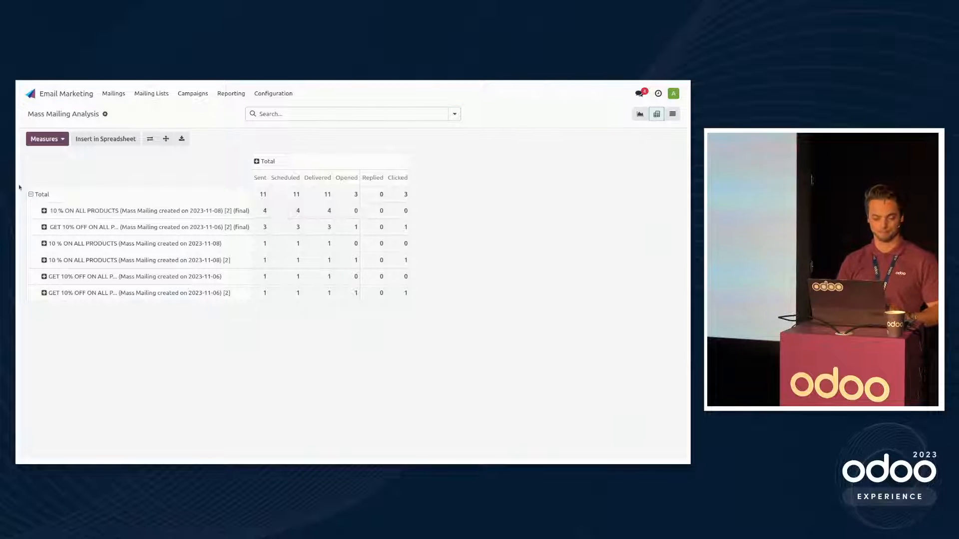
{"action": "left_click", "coordinate": [81, 97]}
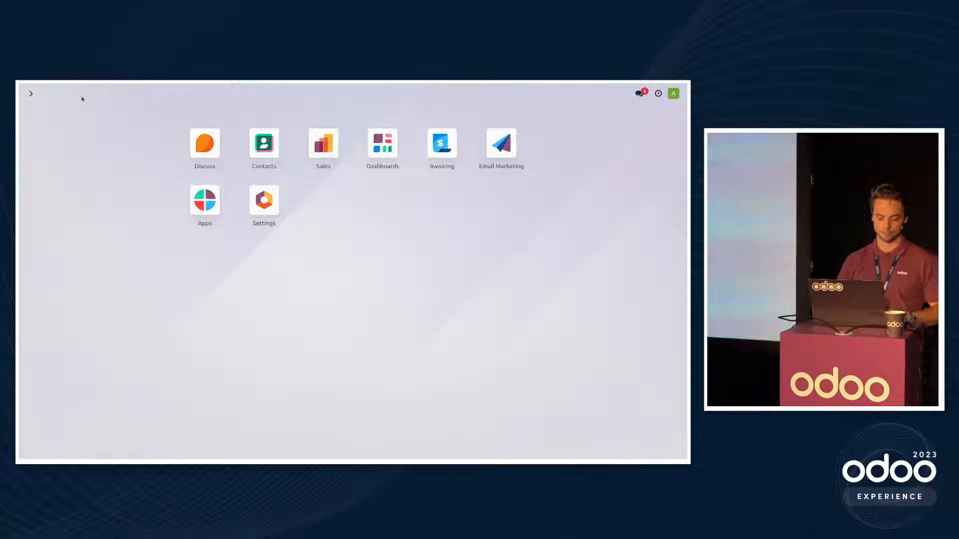
{"action": "key", "text": "ctrl+alt+Left"}
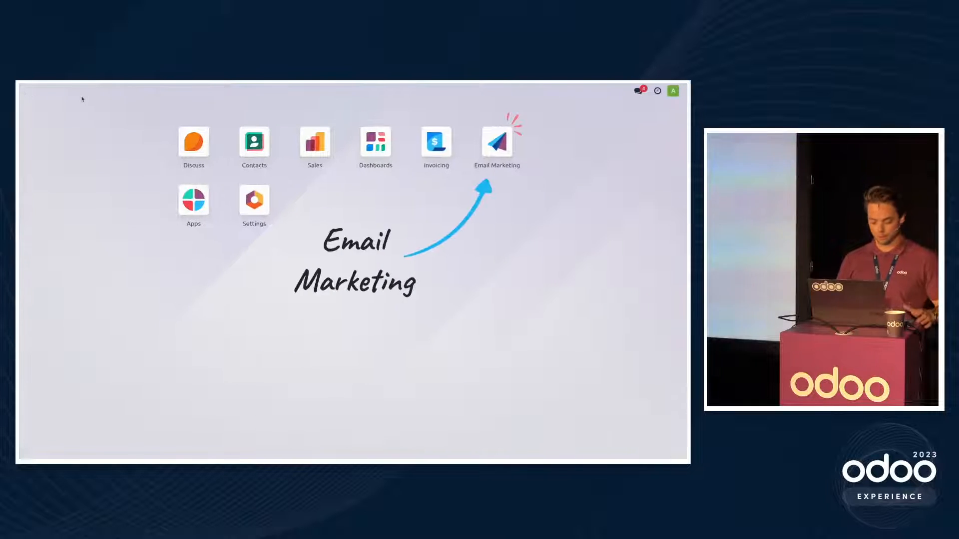
{"action": "key", "text": "Right"}
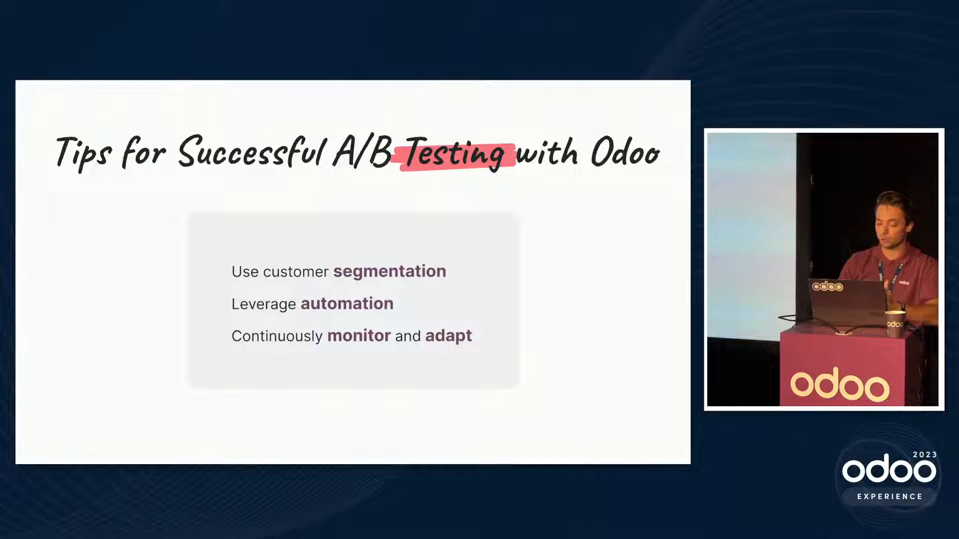
{"action": "key", "text": "Right"}
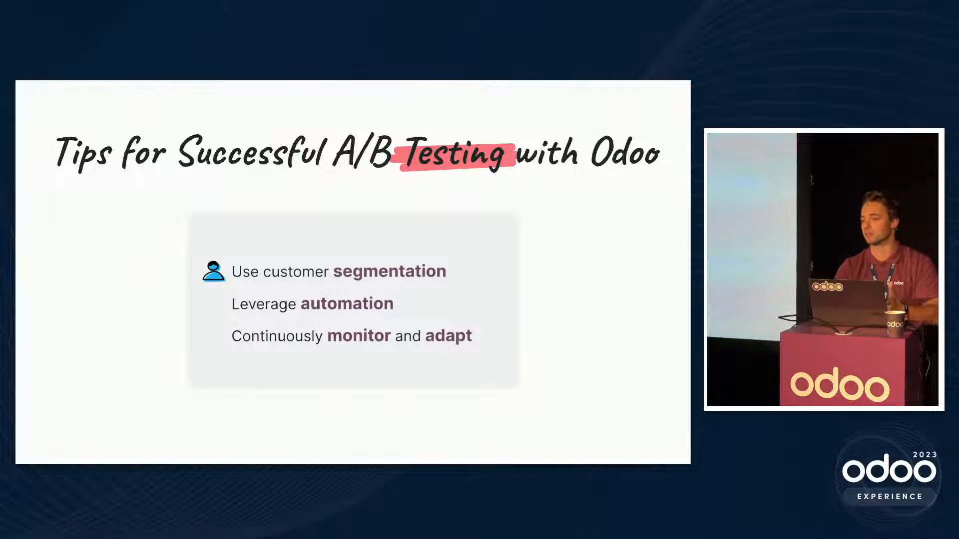